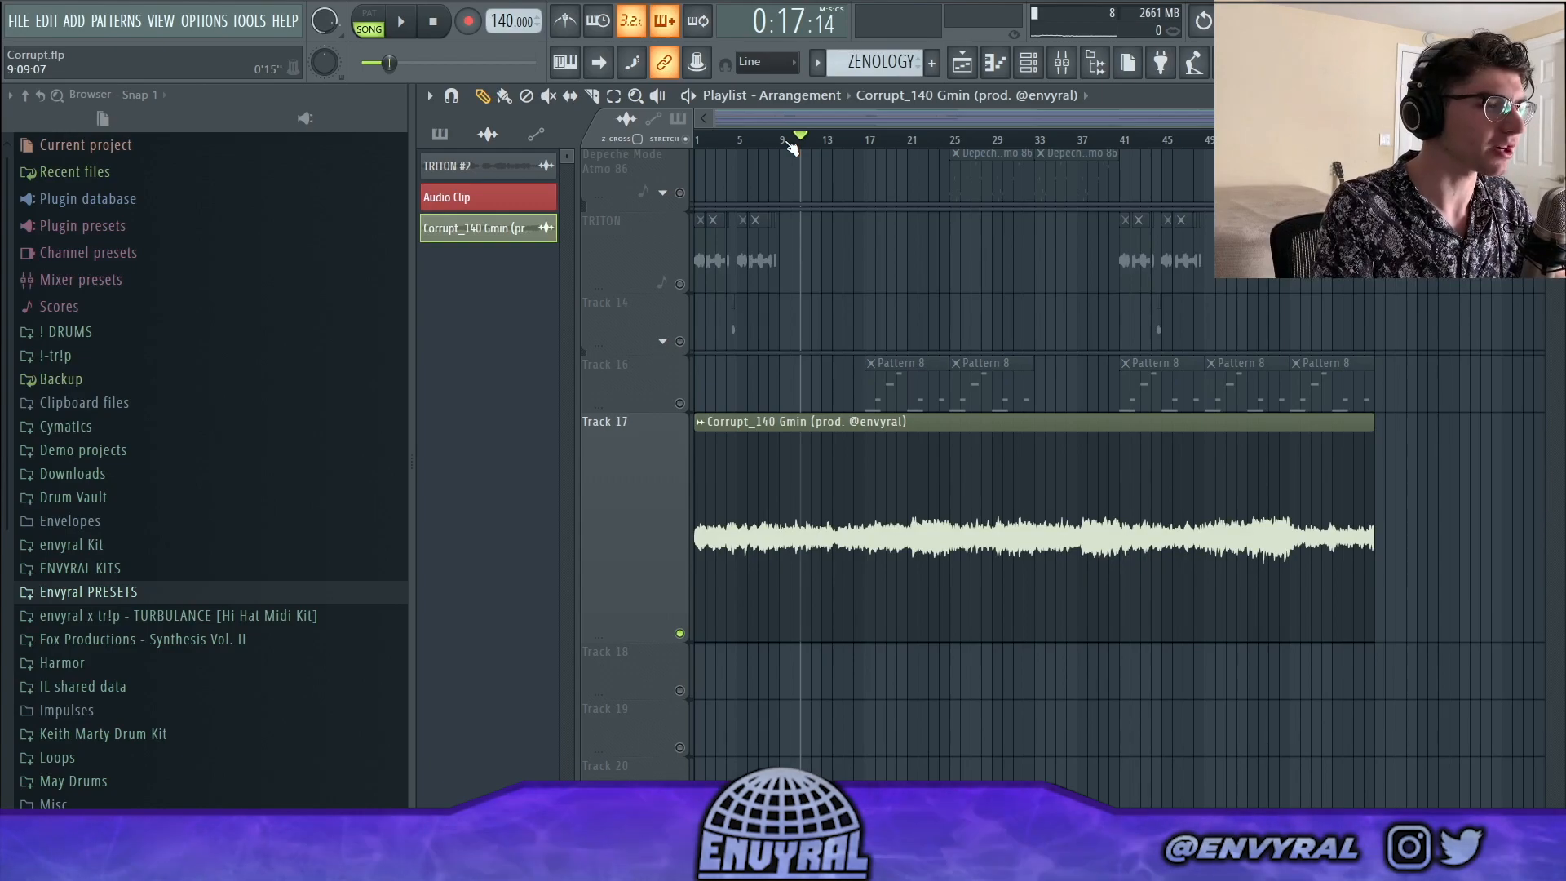
pyautogui.scroll(-2, 834, 356)
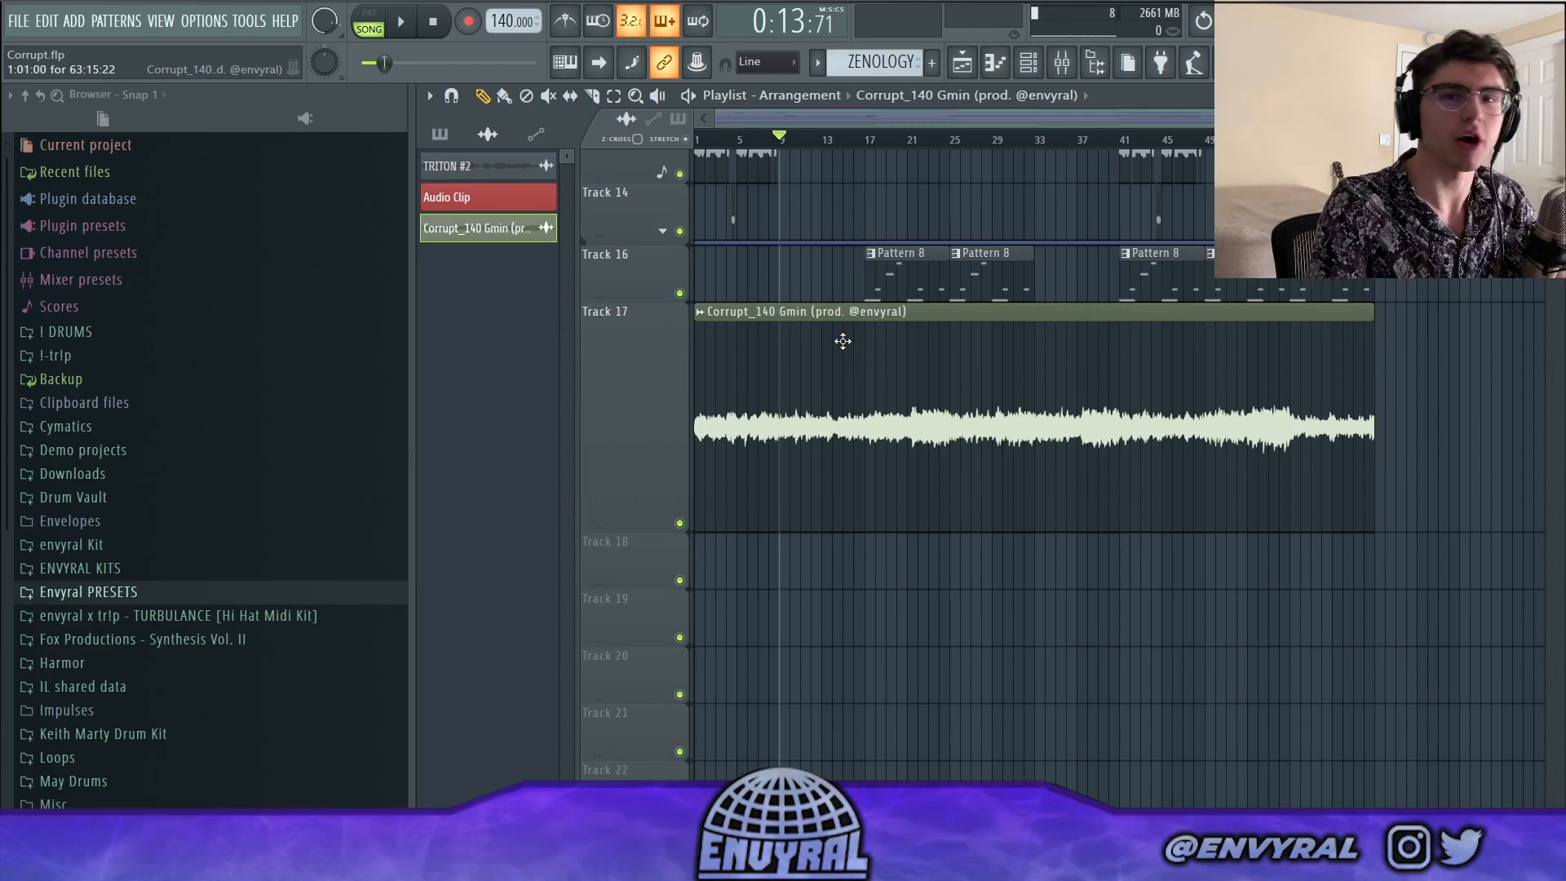
pyautogui.scroll(1, 843, 341)
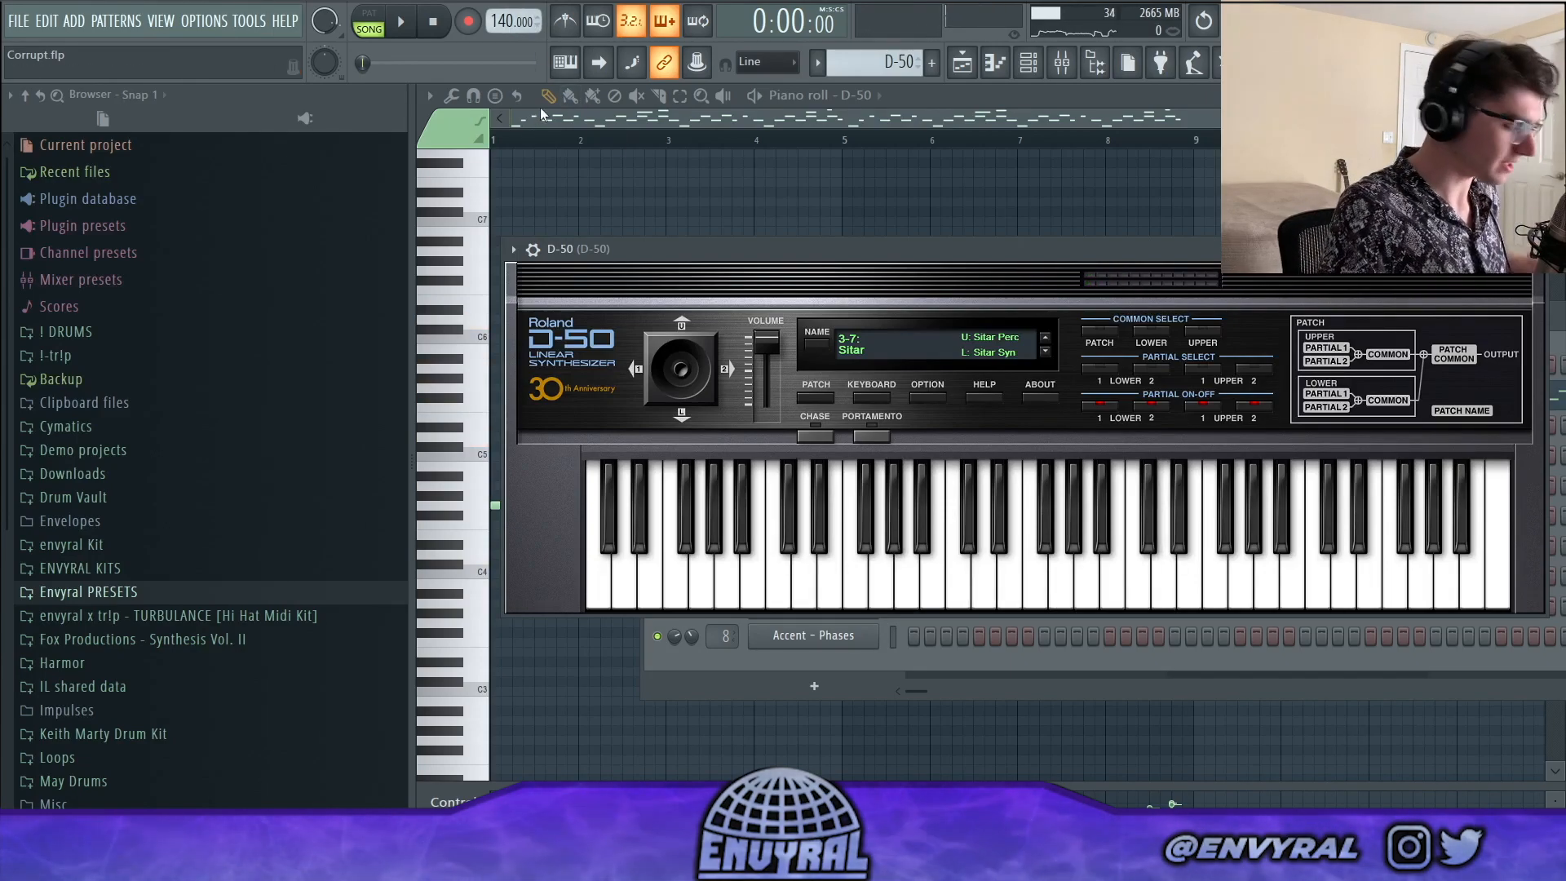
# Play the D-50 melody on its own in pattern mode, then close the D-50 channel's HalfTime effect window
pyautogui.click(637, 145)
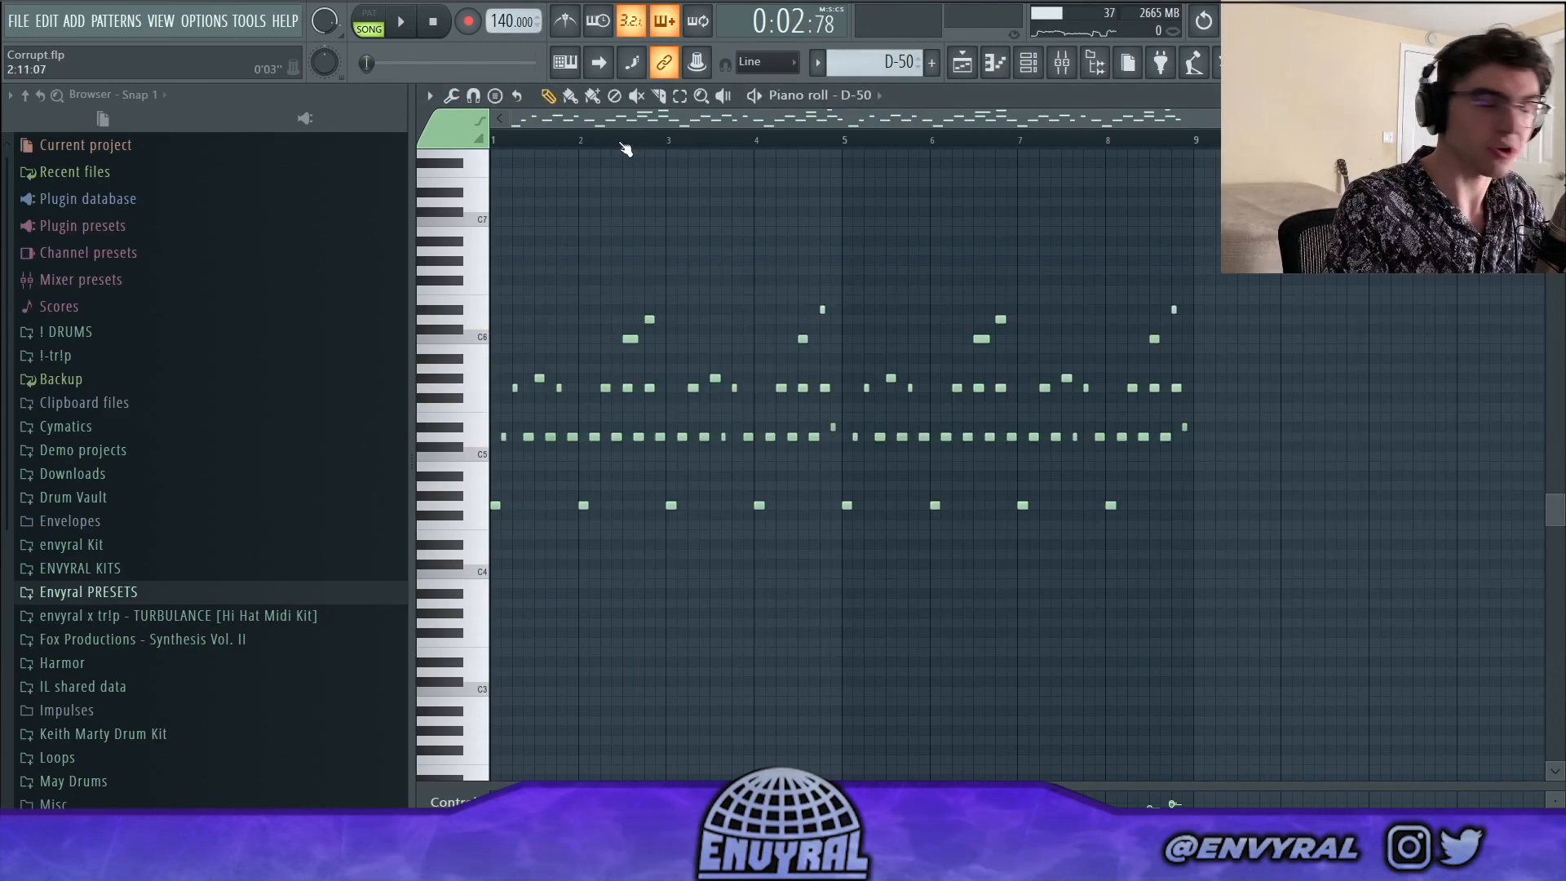
pyautogui.click(360, 20)
pyautogui.click(363, 20)
pyautogui.press('space')
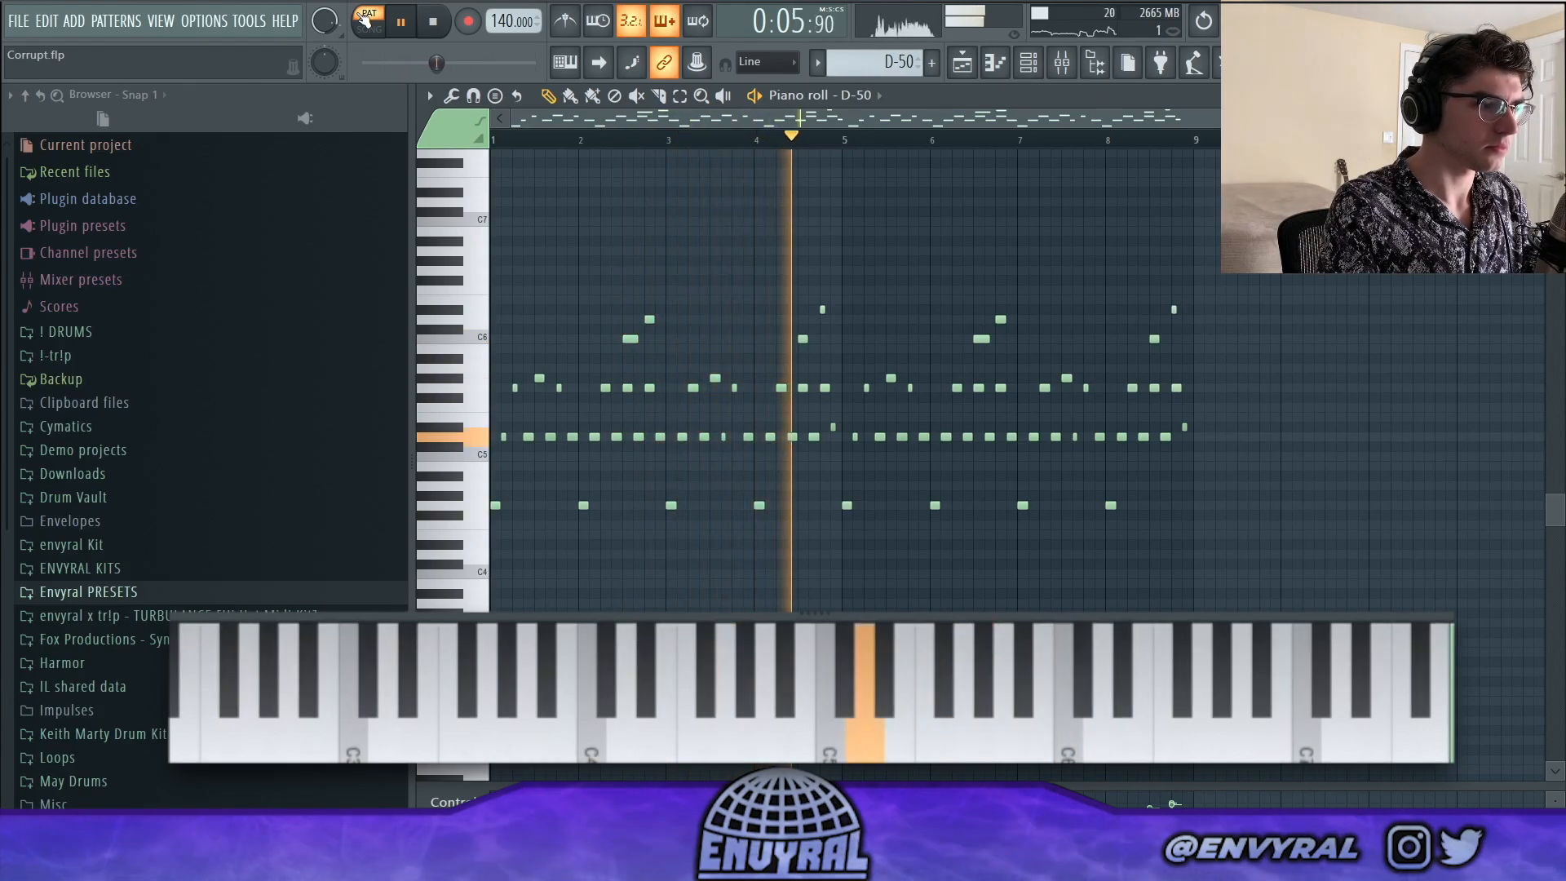
pyautogui.press('space')
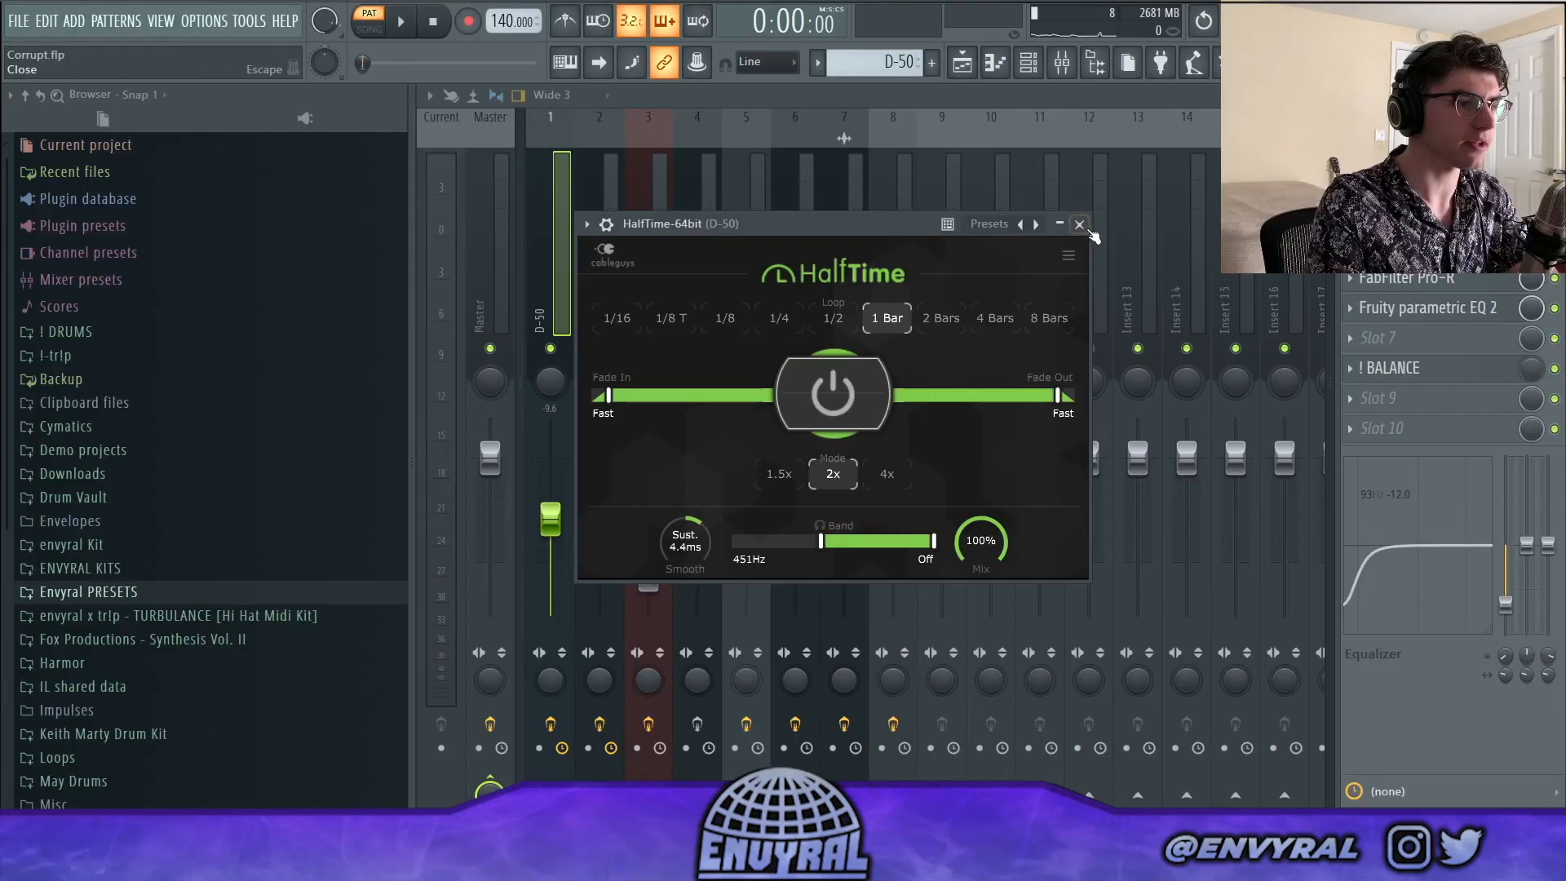
pyautogui.click(1134, 196)
pyautogui.click(1419, 218)
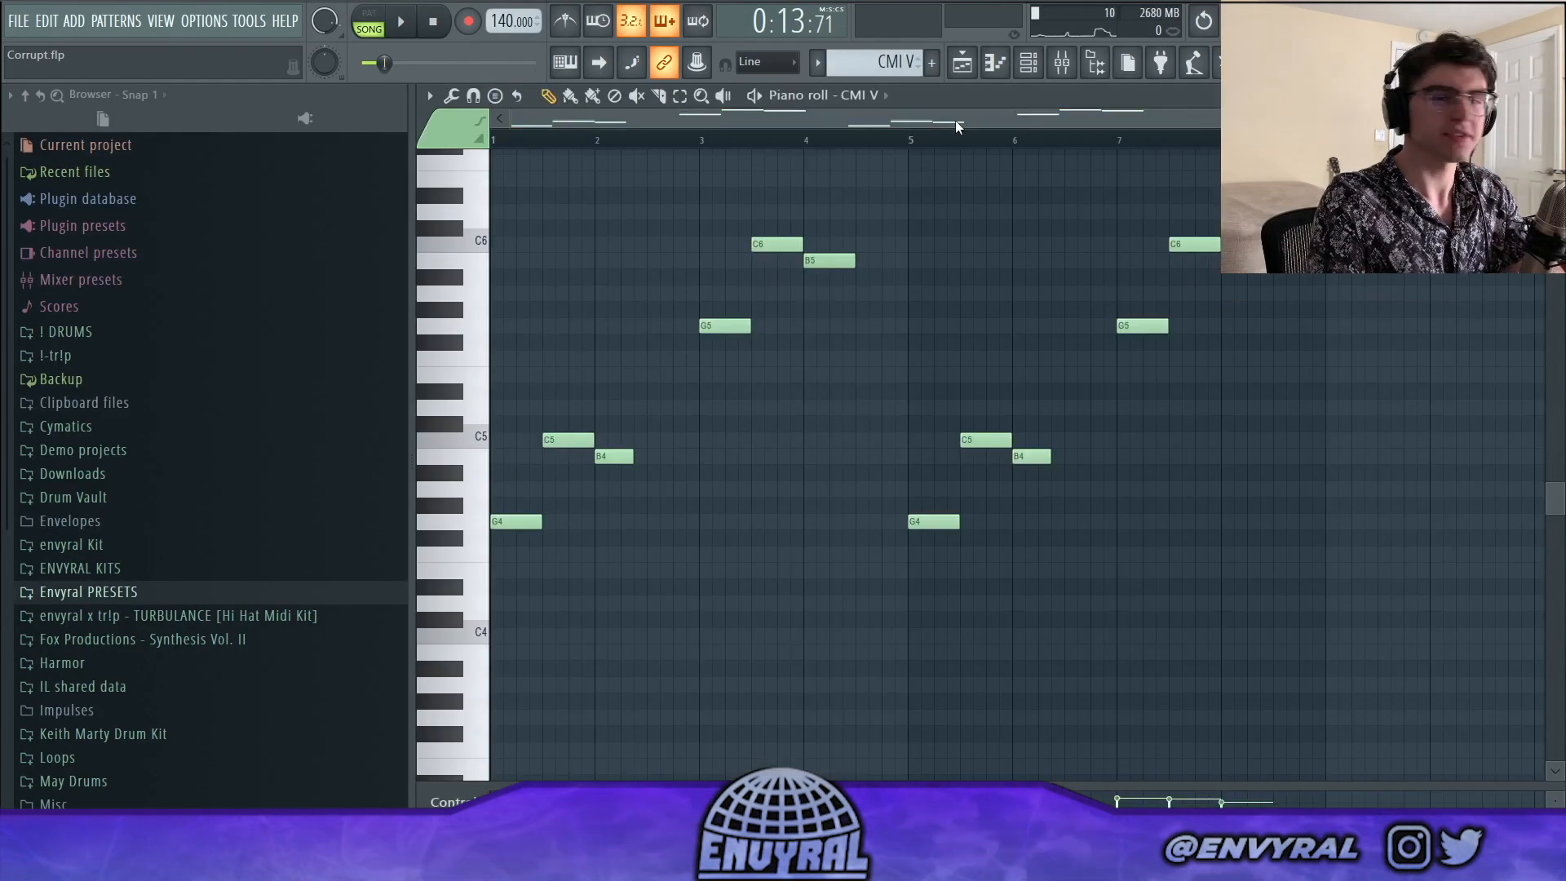
# Open the CMI V instrument from the channel rack and play the song while following its piano roll notes
pyautogui.click(1028, 62)
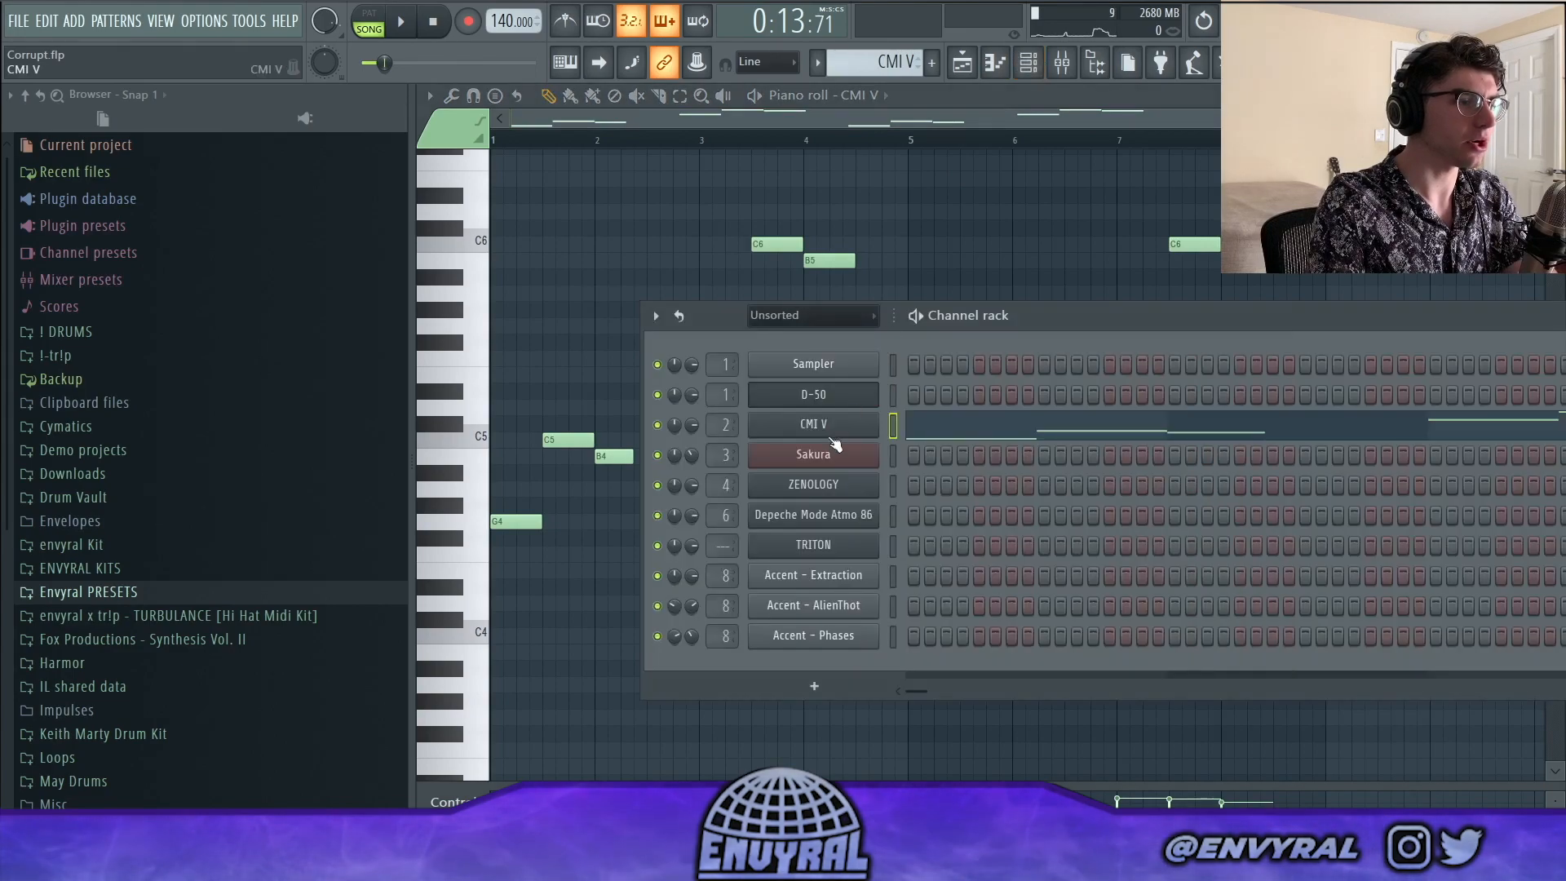
pyautogui.click(807, 420)
pyautogui.moveTo(833, 282); pyautogui.dragTo(824, 174)
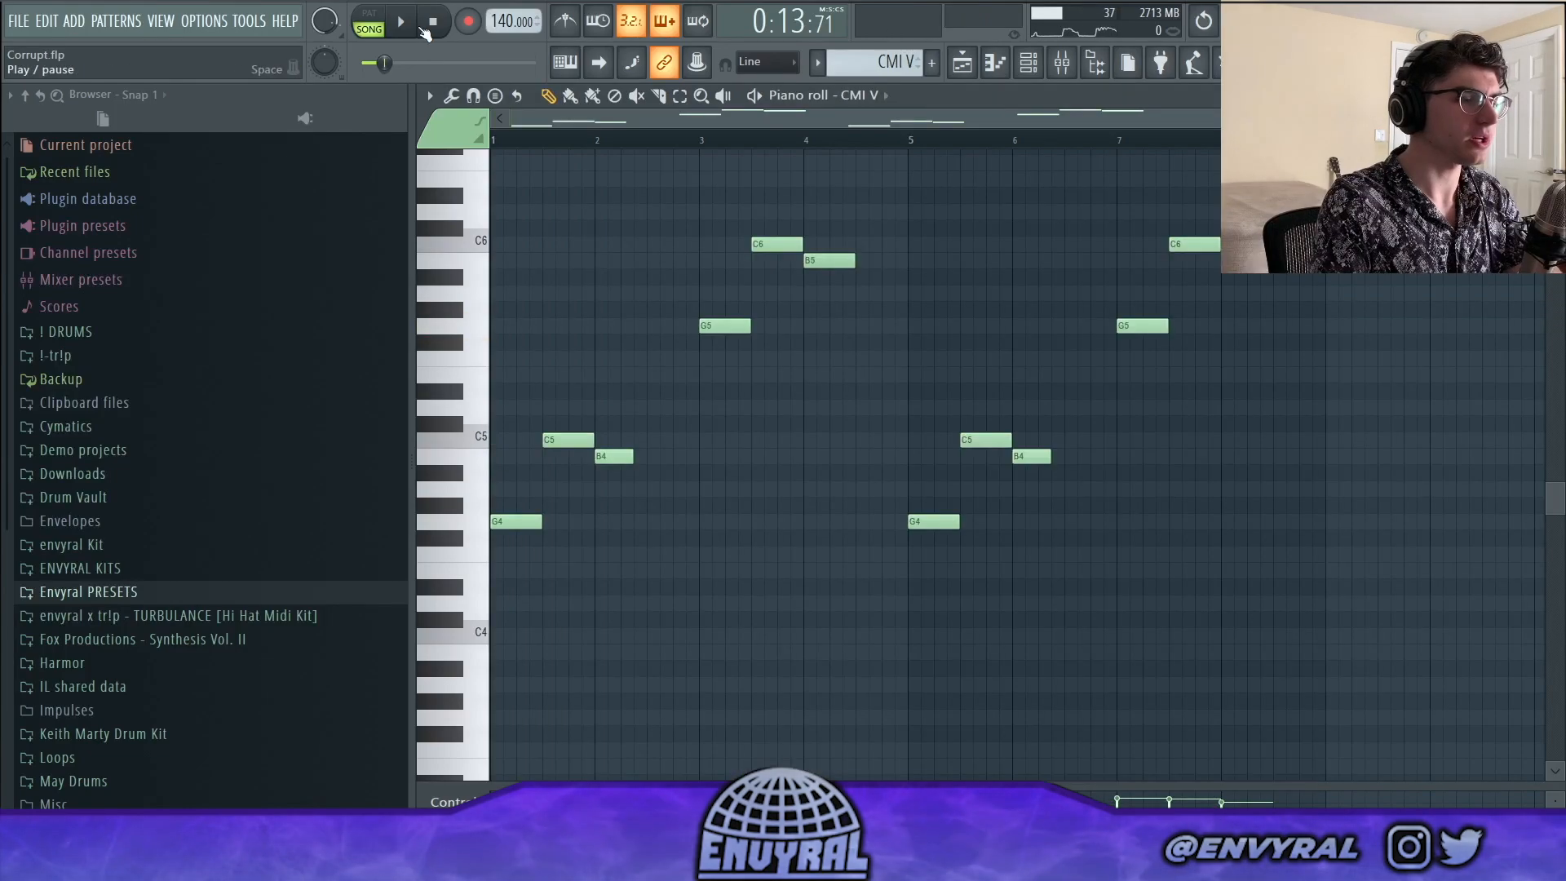
pyautogui.press('space')
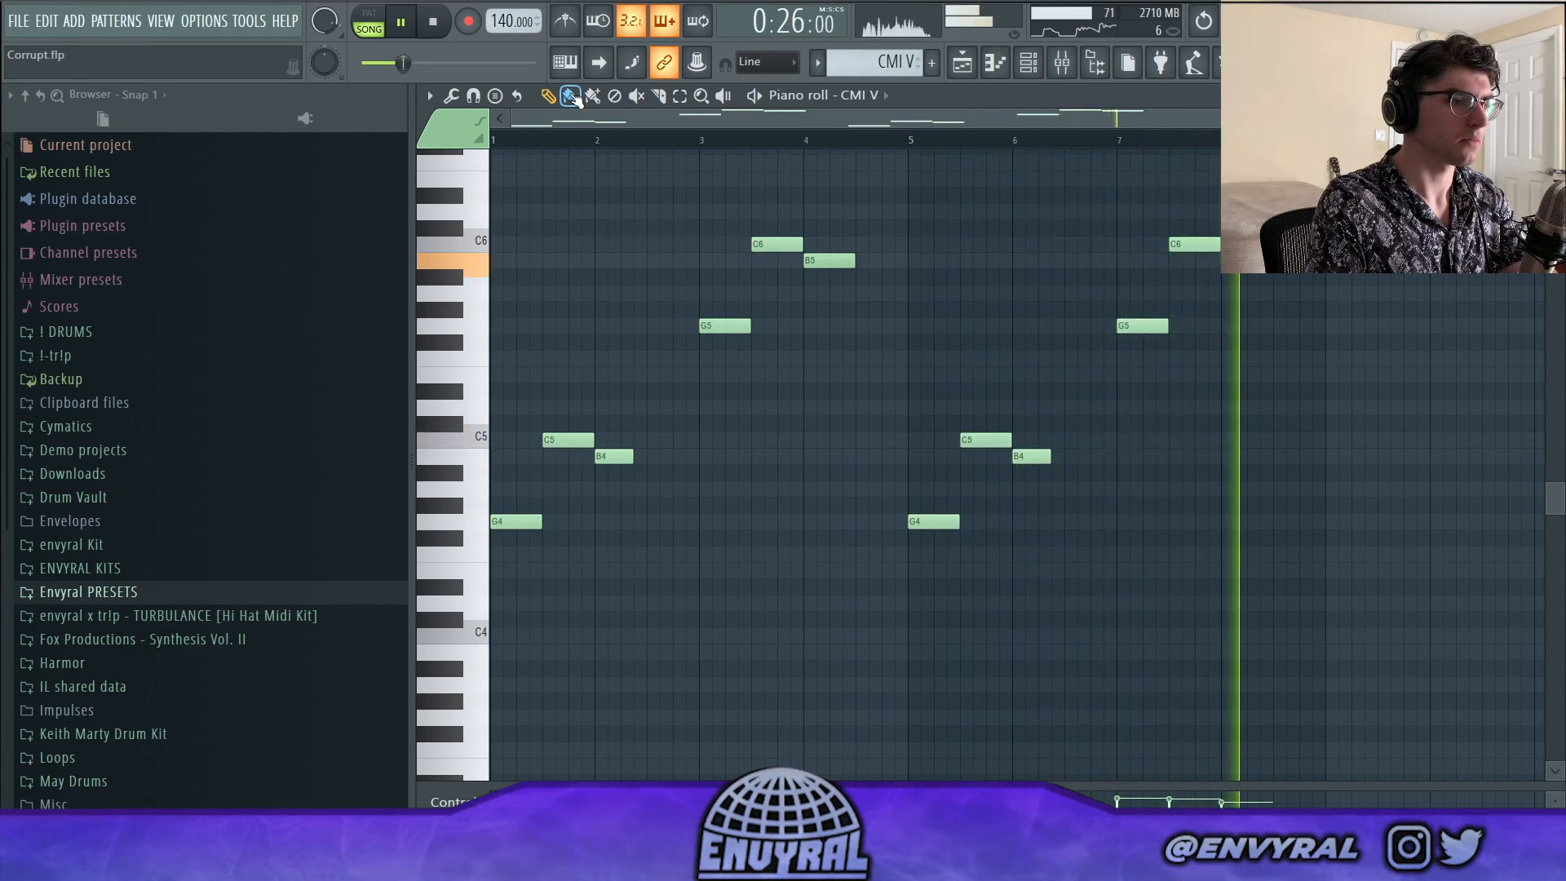
pyautogui.press('space')
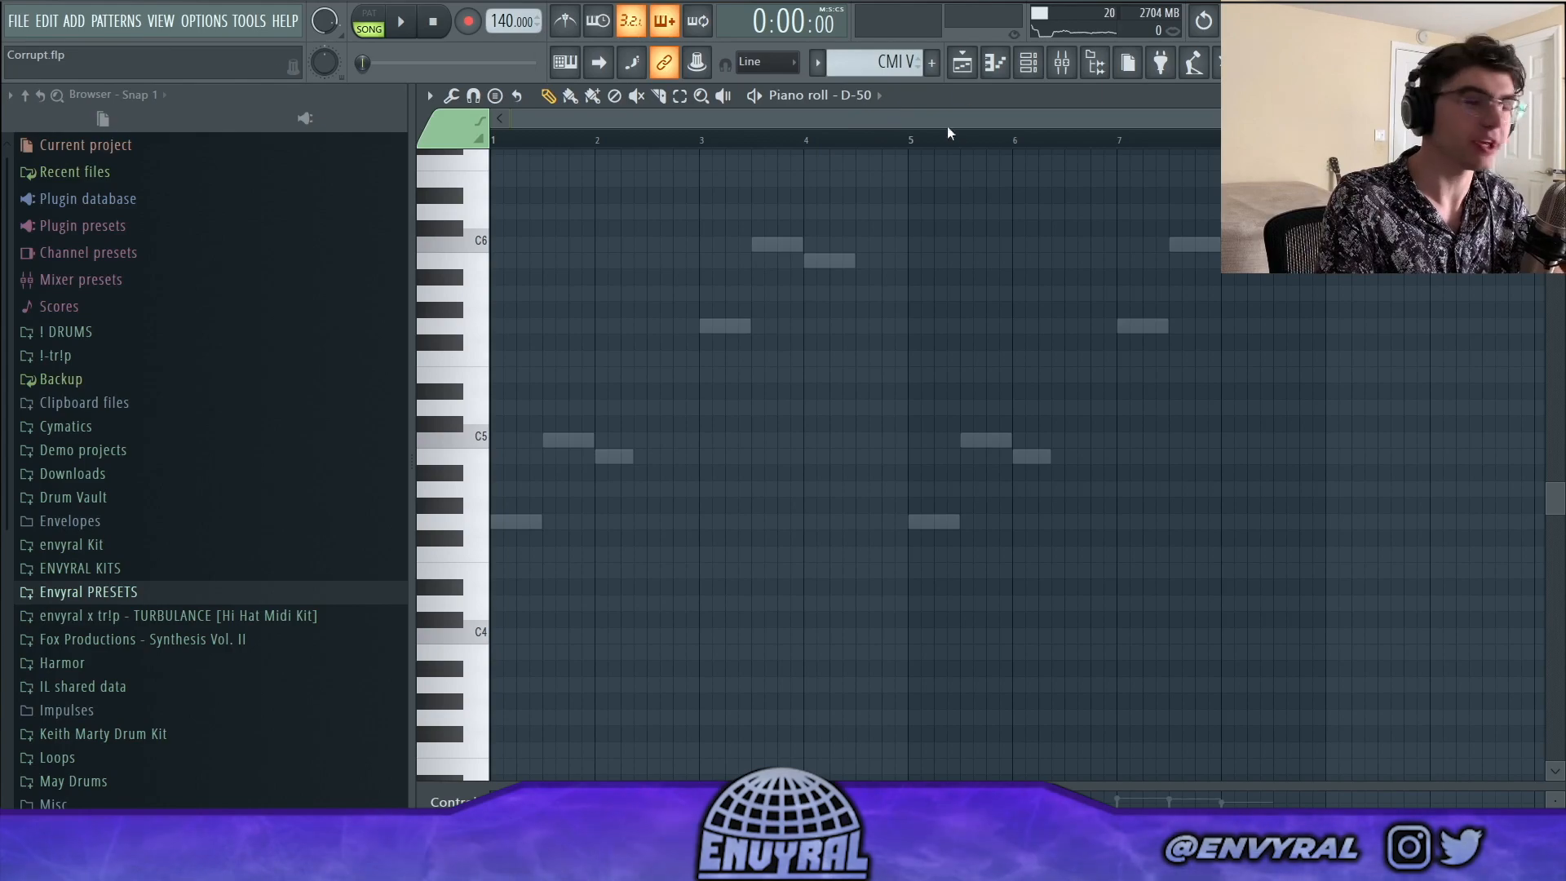
# Close the Sakura plugin and play the song while following the Sakura notes in the piano roll
pyautogui.doubleClick(845, 257)
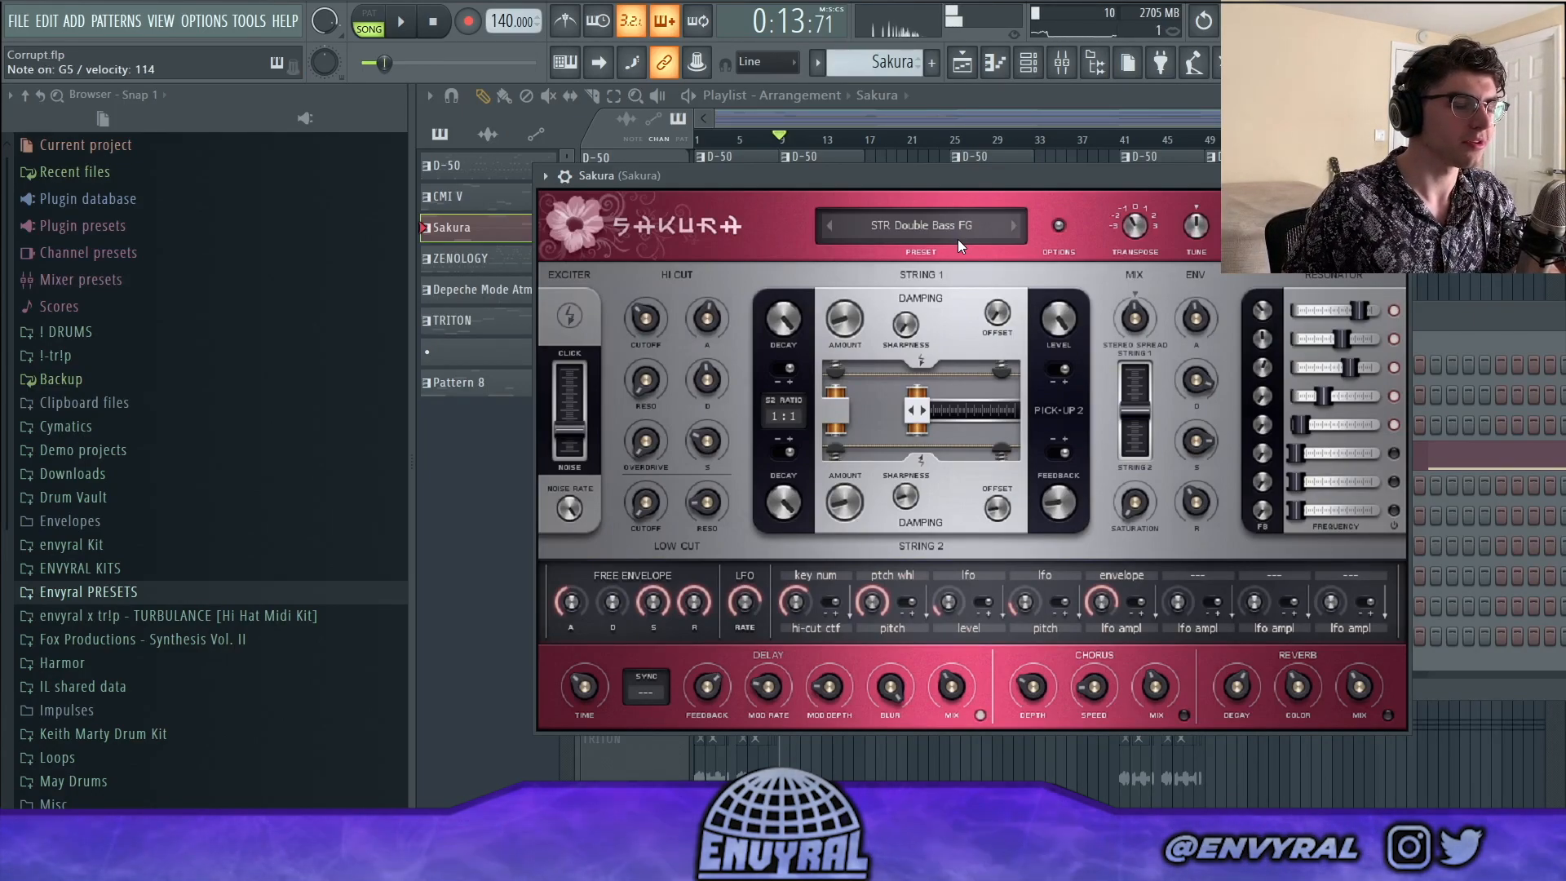
pyautogui.press('Escape')
pyautogui.click(1306, 444)
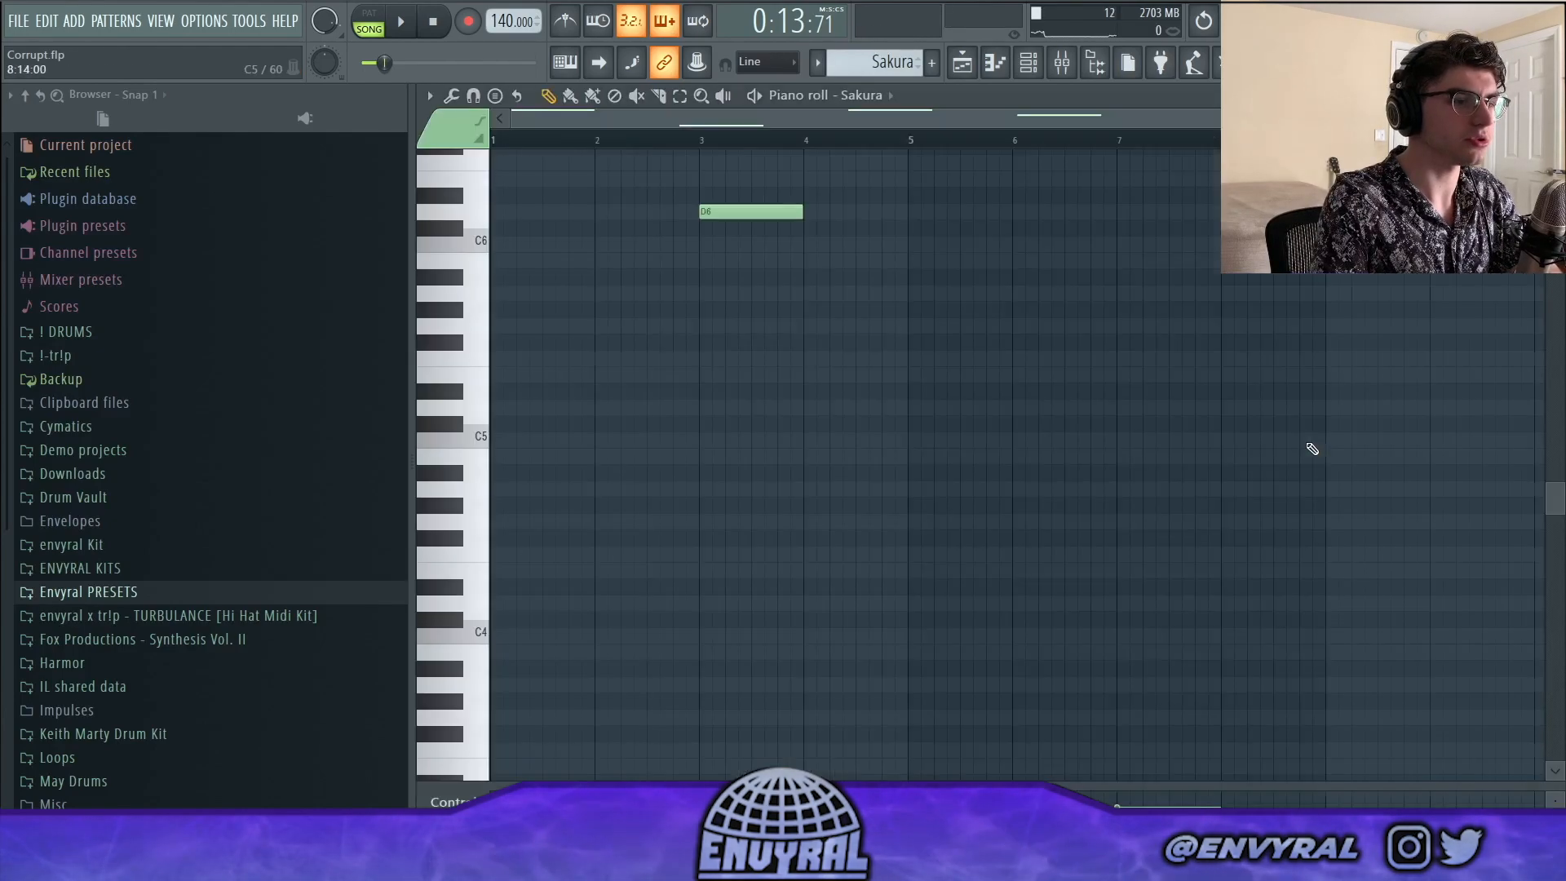
pyautogui.scroll(6, 645, 228)
pyautogui.scroll(-2, 646, 152)
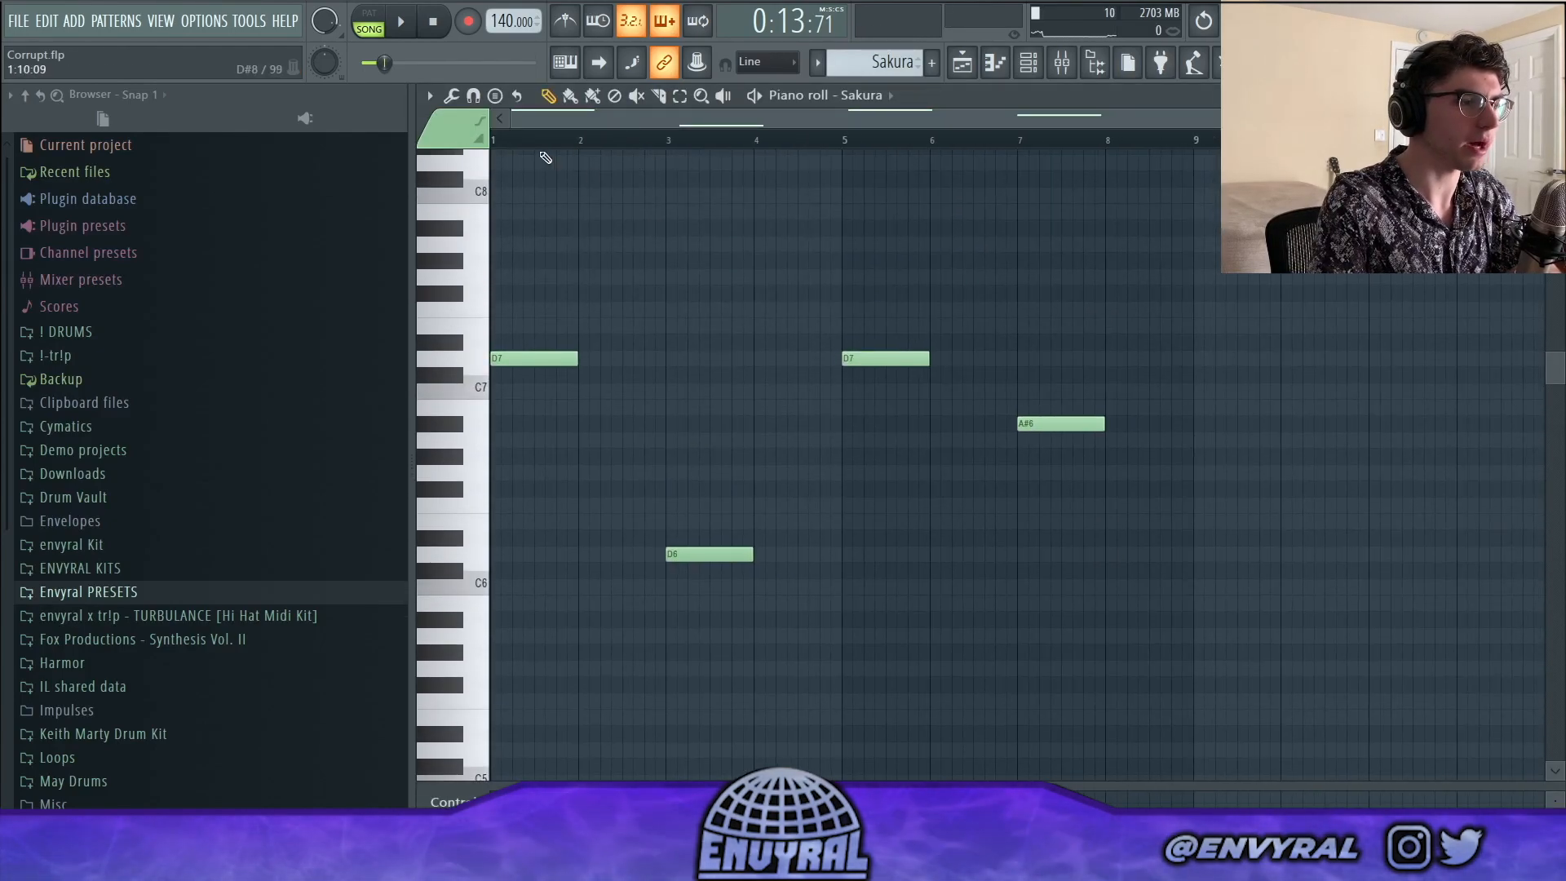
pyautogui.press('space')
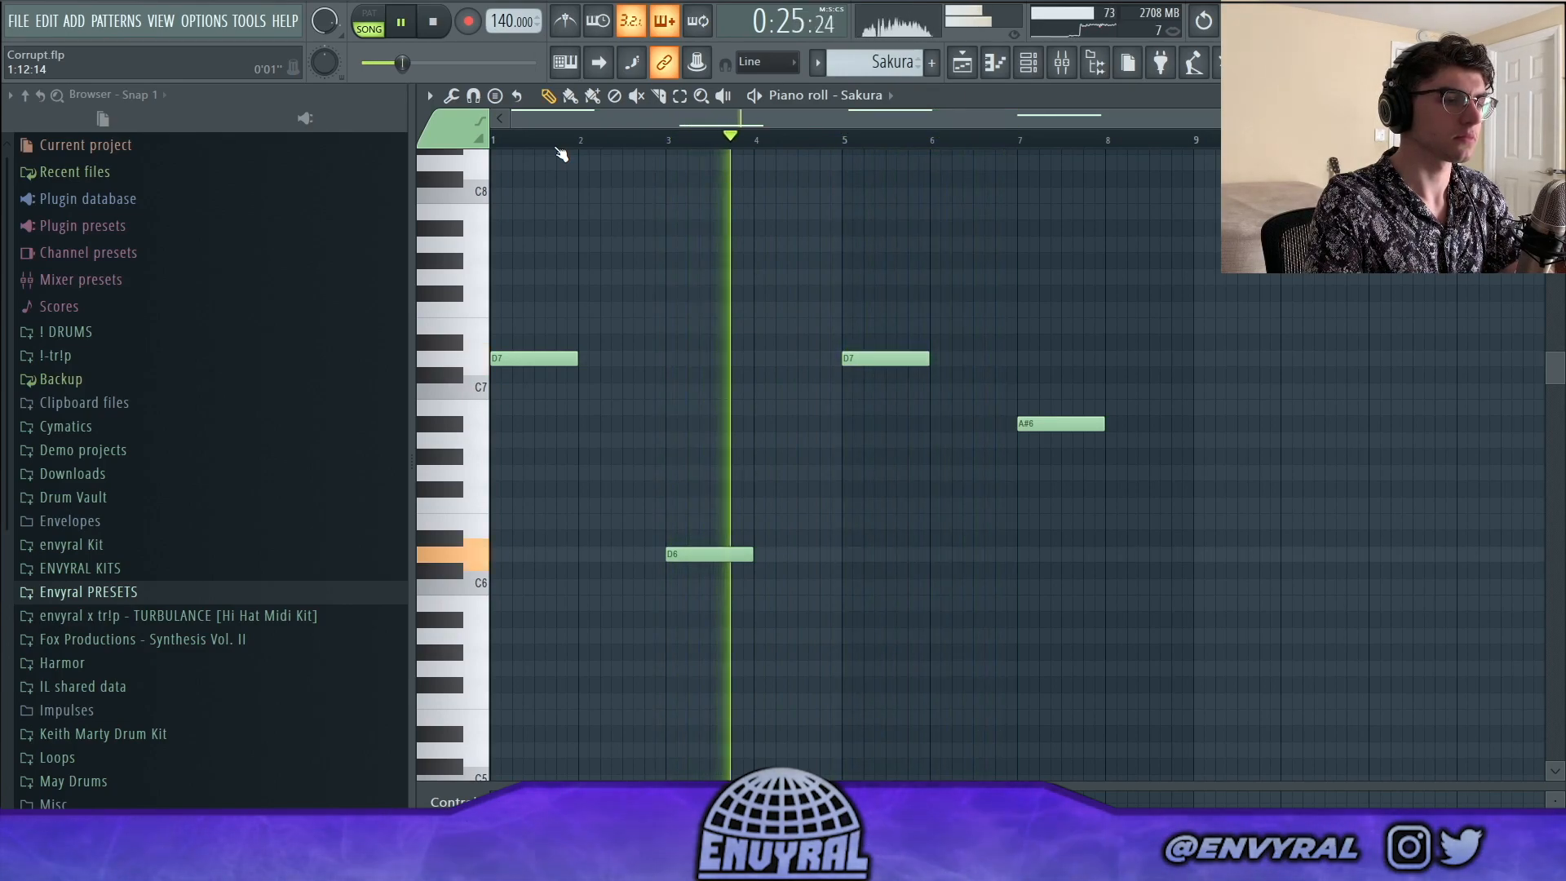
pyautogui.press('space')
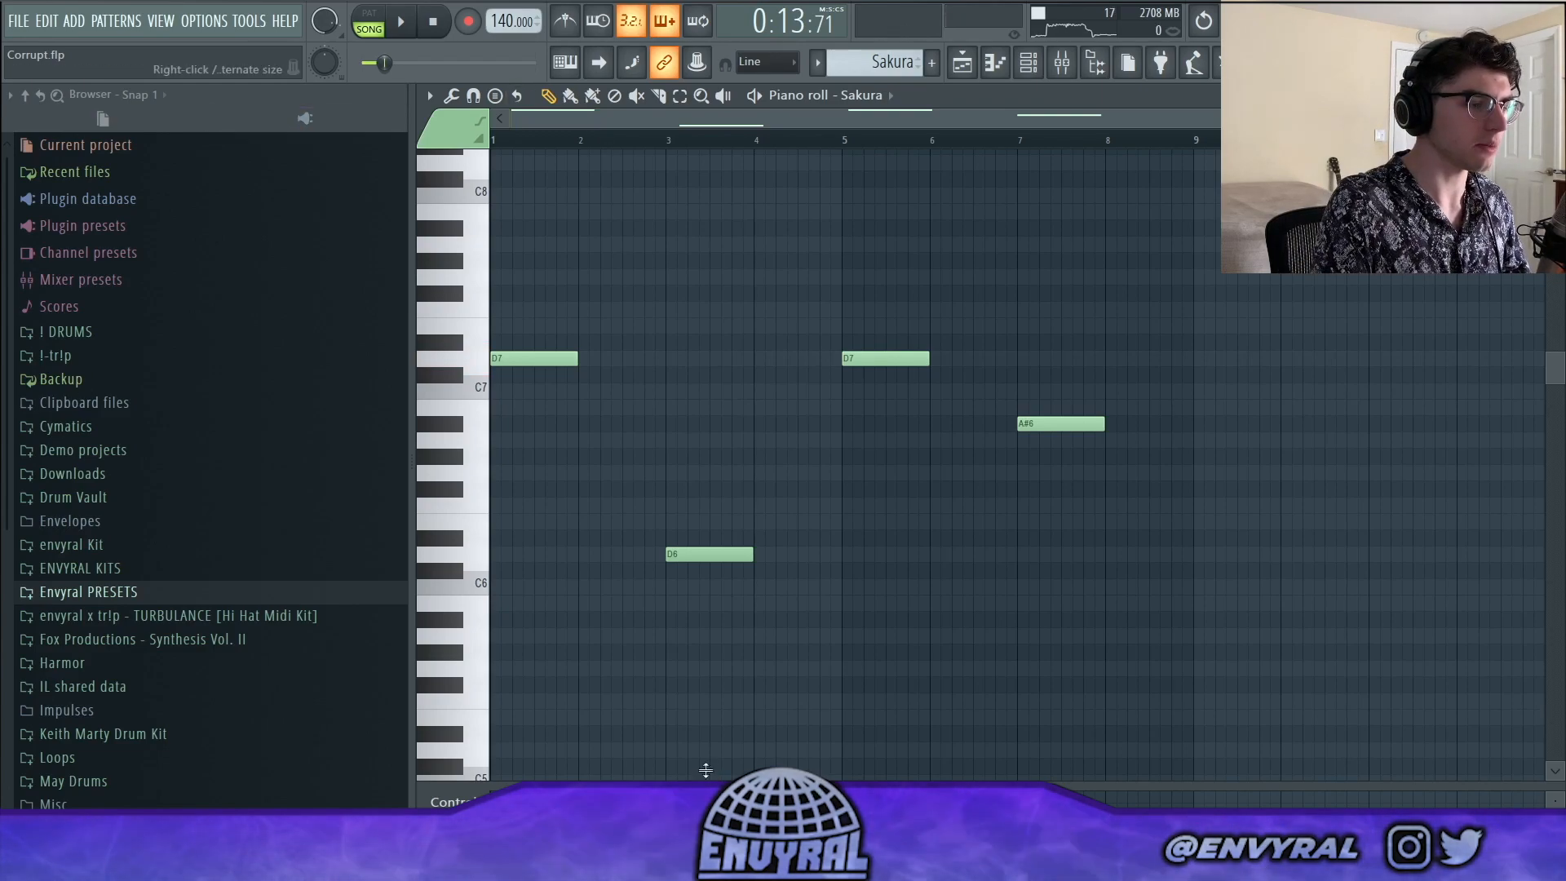
# Enlarge the Sakura piano roll's control lane to examine its channel pitch automation, then shrink the lane
pyautogui.moveTo(707, 780); pyautogui.dragTo(707, 477)
pyautogui.click(447, 497)
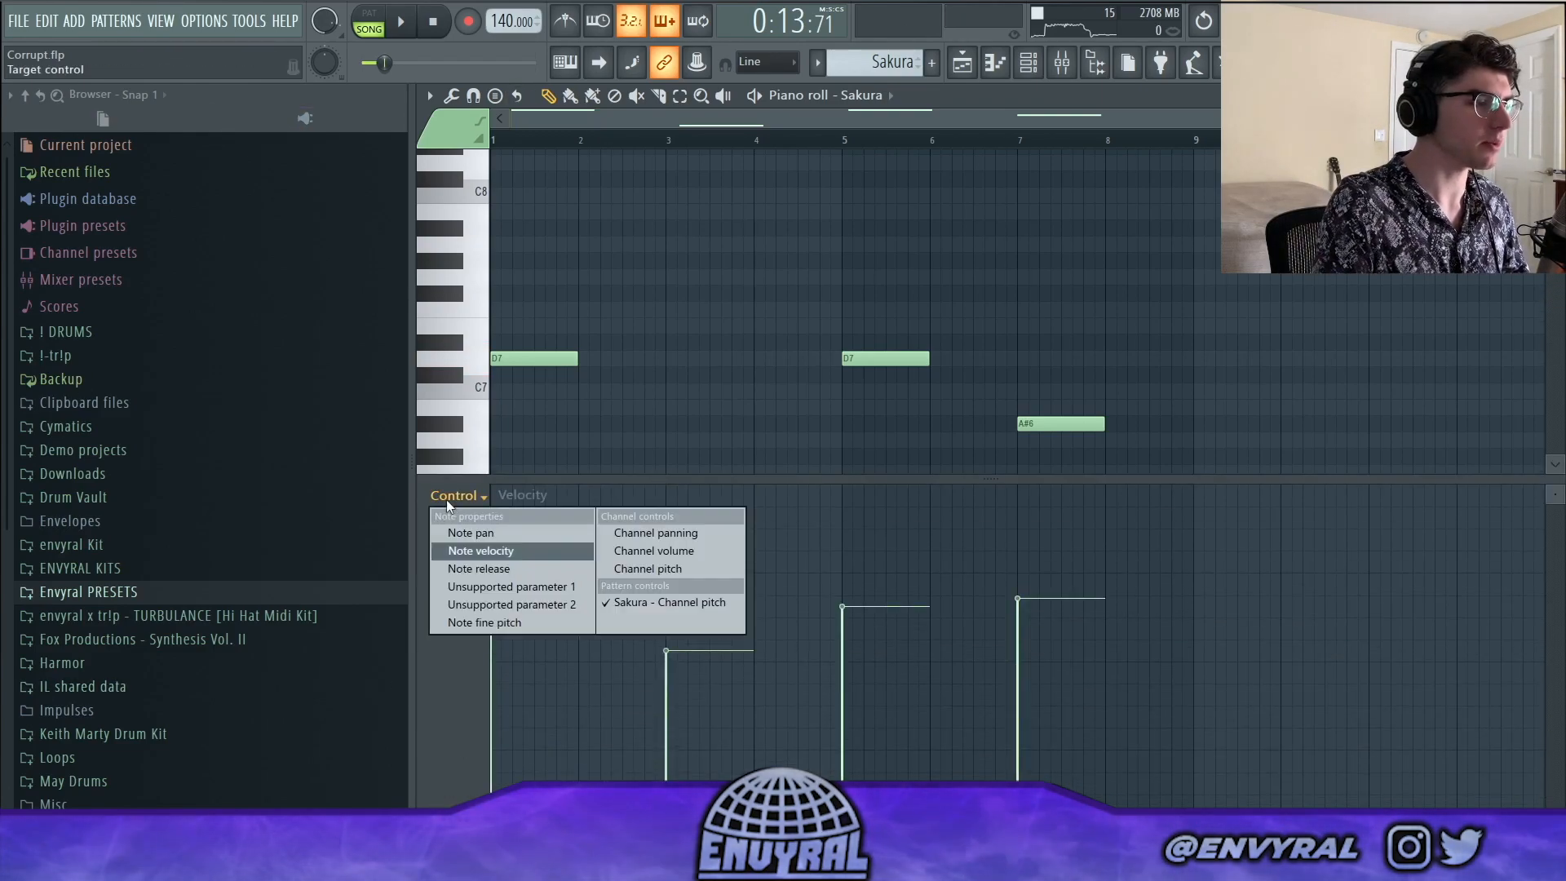
pyautogui.click(707, 607)
pyautogui.click(458, 384)
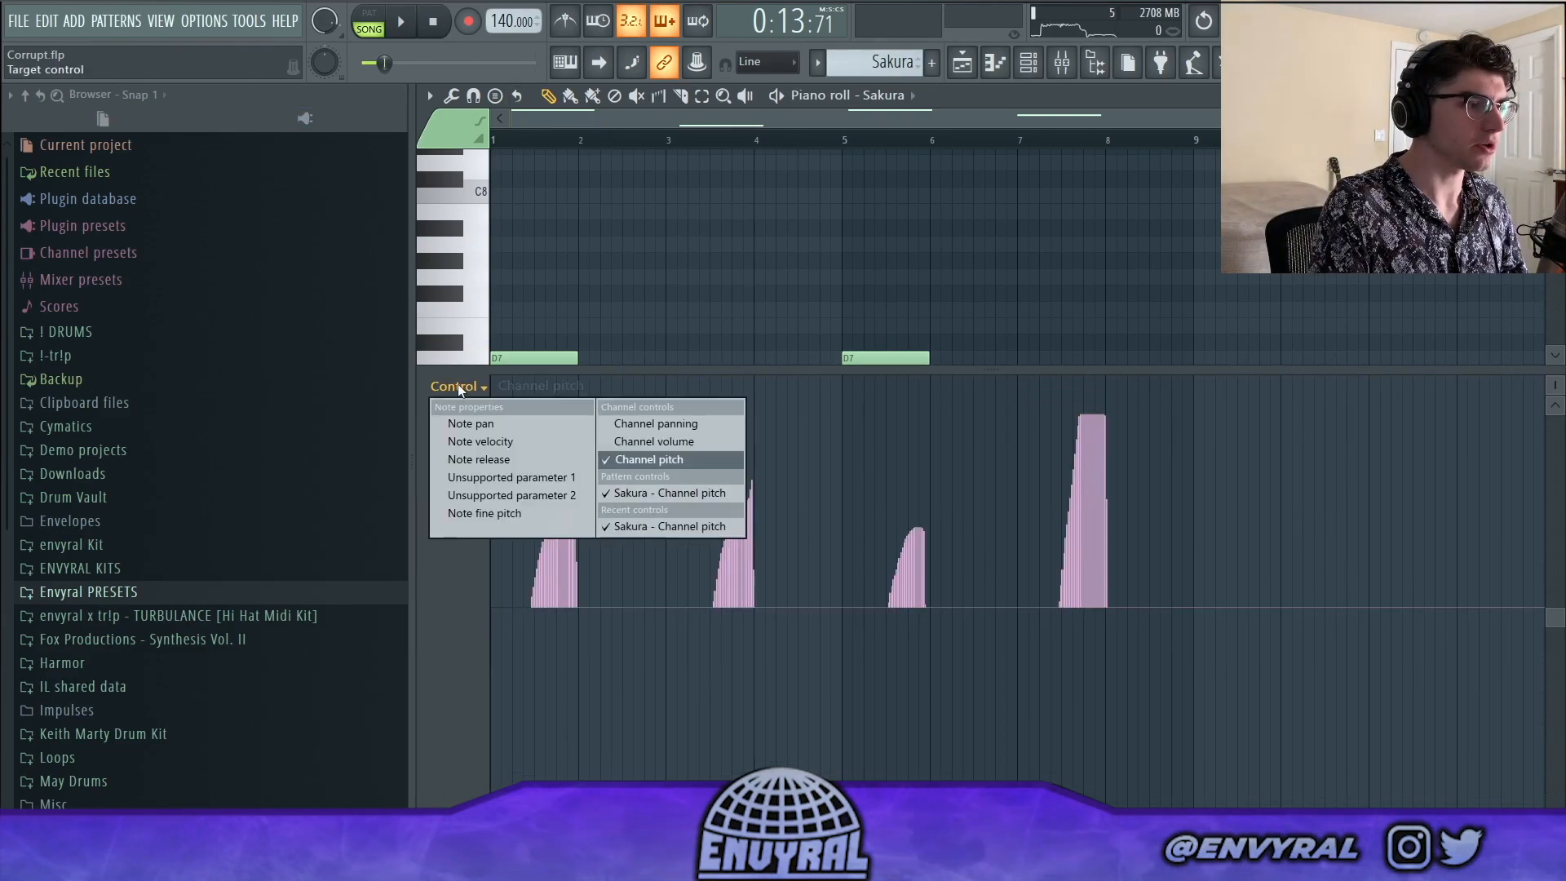
pyautogui.click(672, 526)
pyautogui.moveTo(620, 373); pyautogui.dragTo(587, 693)
# Play the playlist arrangement from bar 9 while checking the mixer levels and looking through the tracks
pyautogui.press('F5')
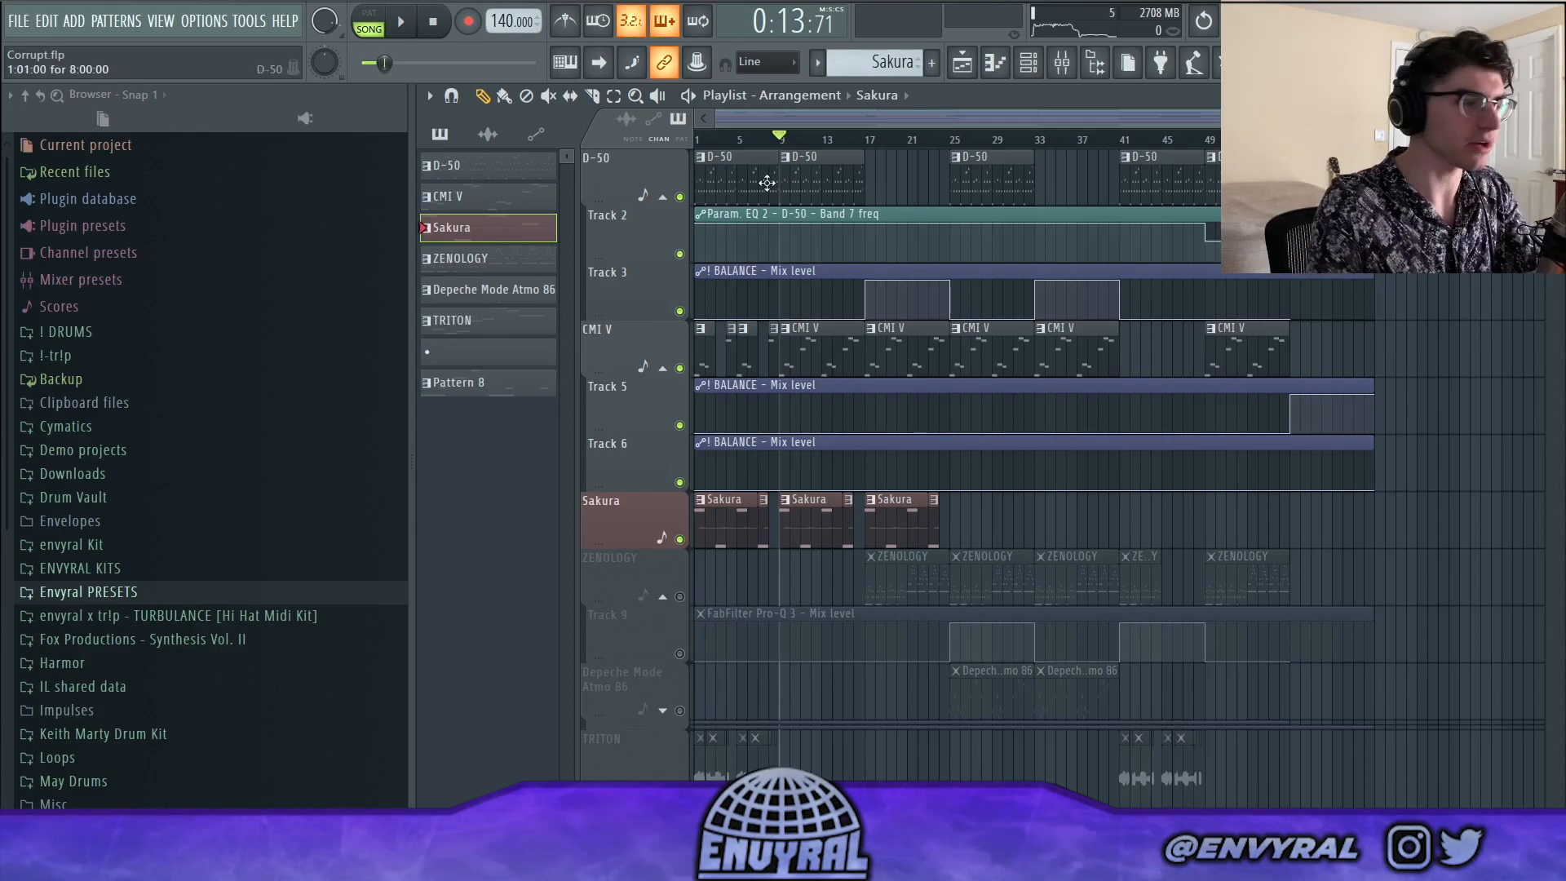
pyautogui.press('space')
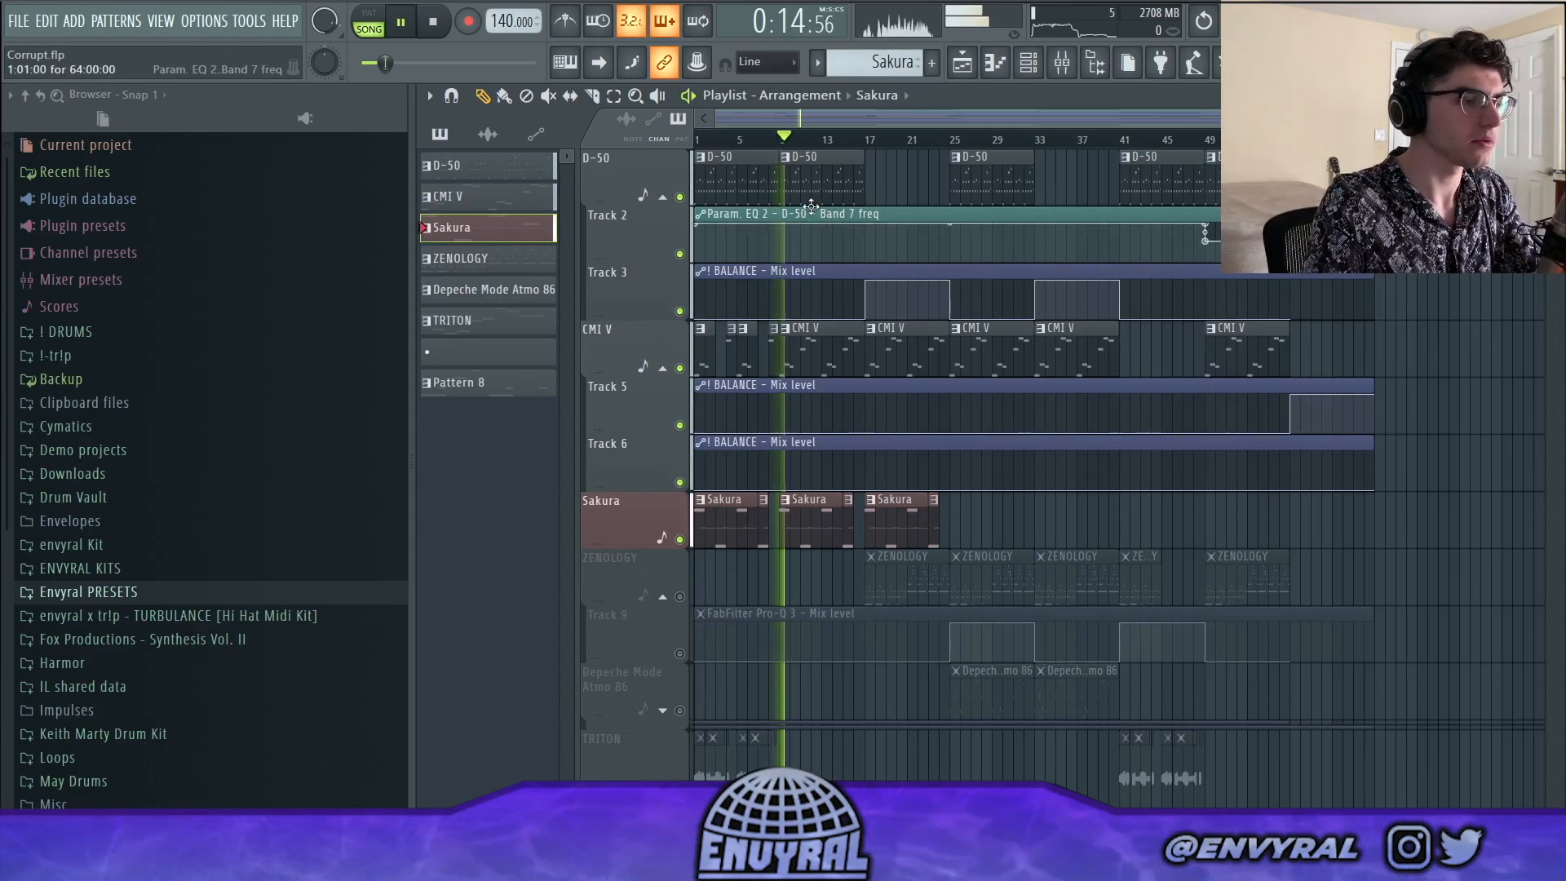
pyautogui.click(1064, 64)
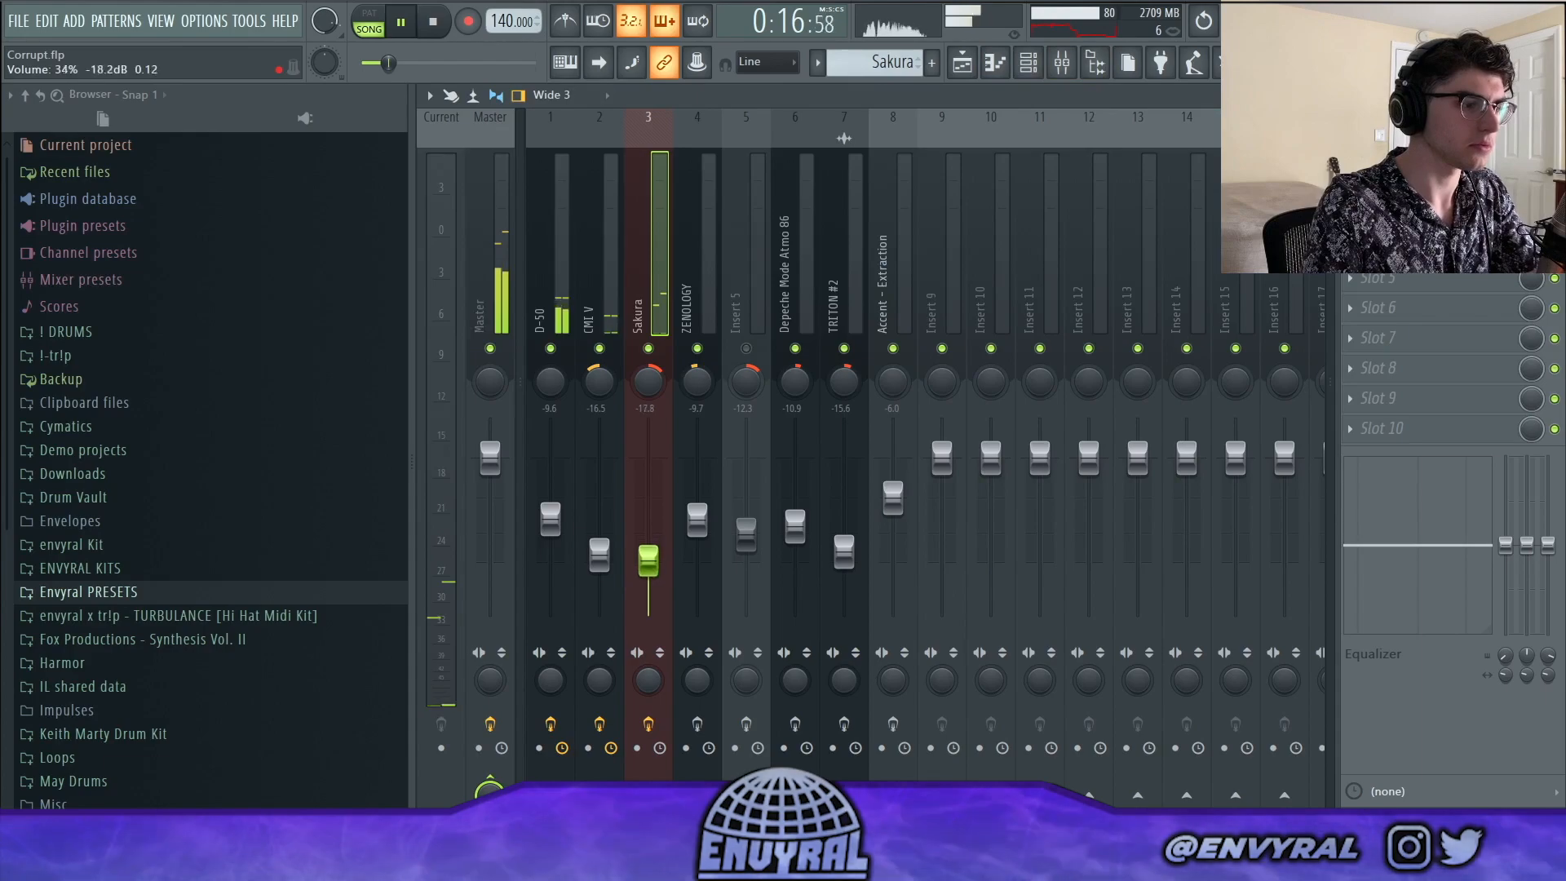
pyautogui.click(993, 67)
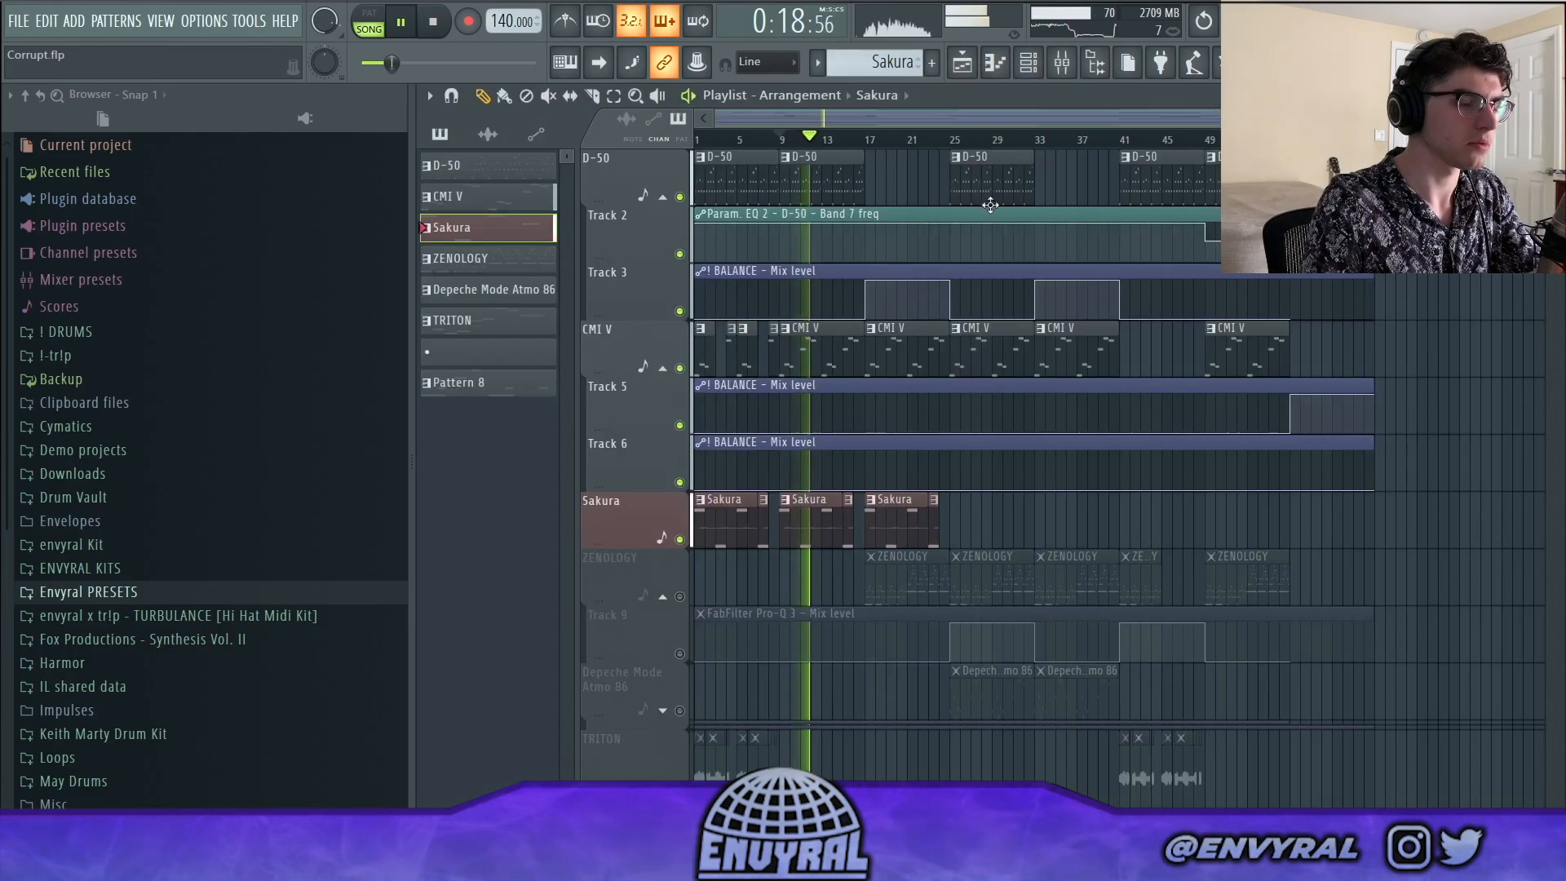
pyautogui.scroll(-3, 991, 210)
pyautogui.scroll(-1, 990, 210)
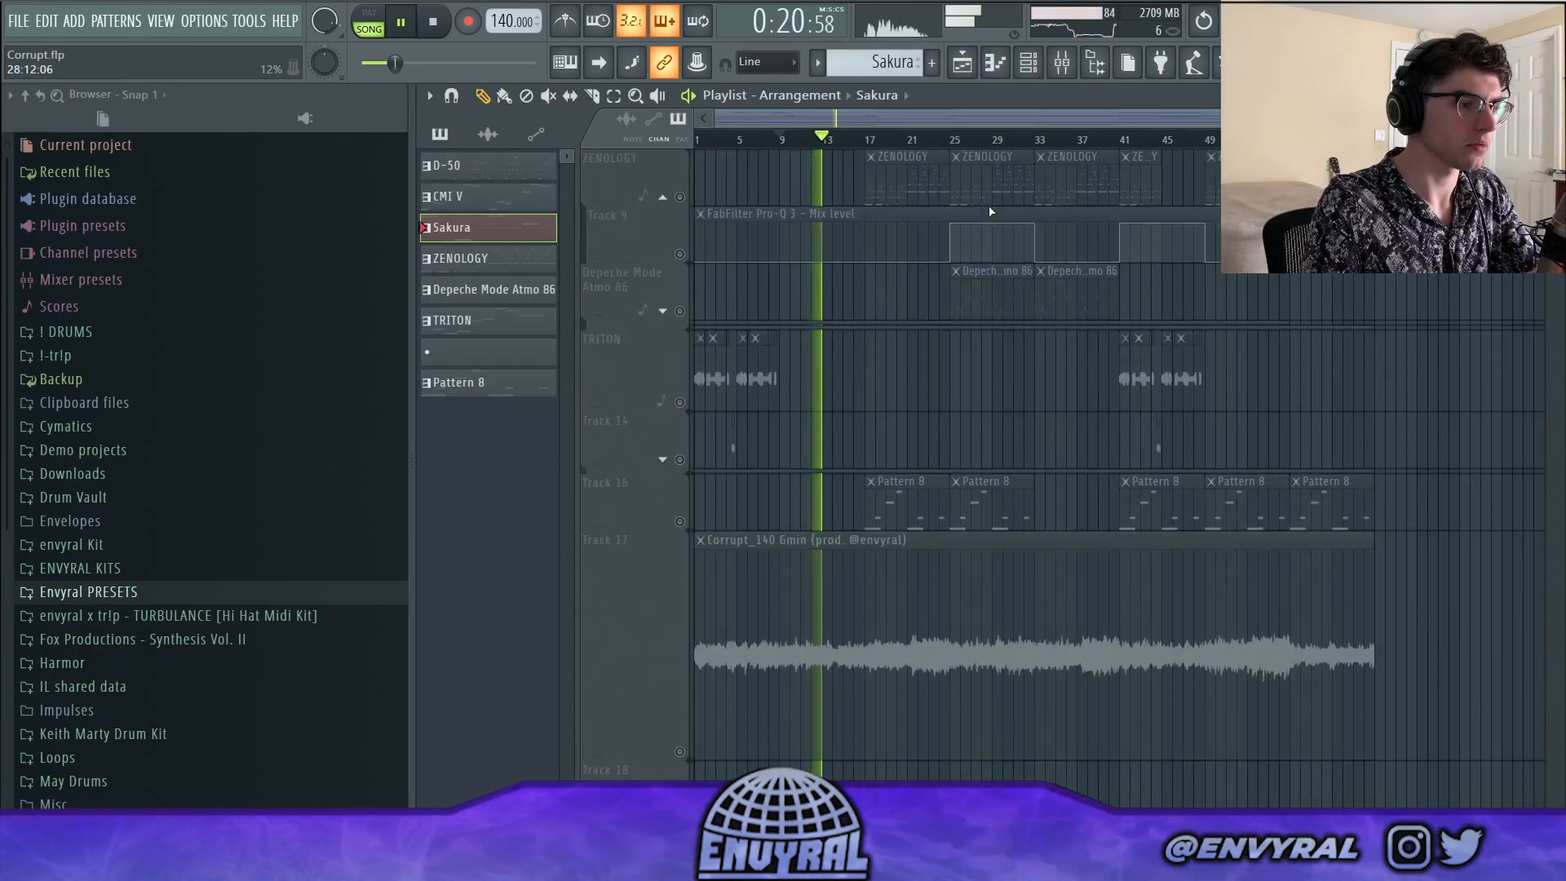
pyautogui.scroll(4, 983, 228)
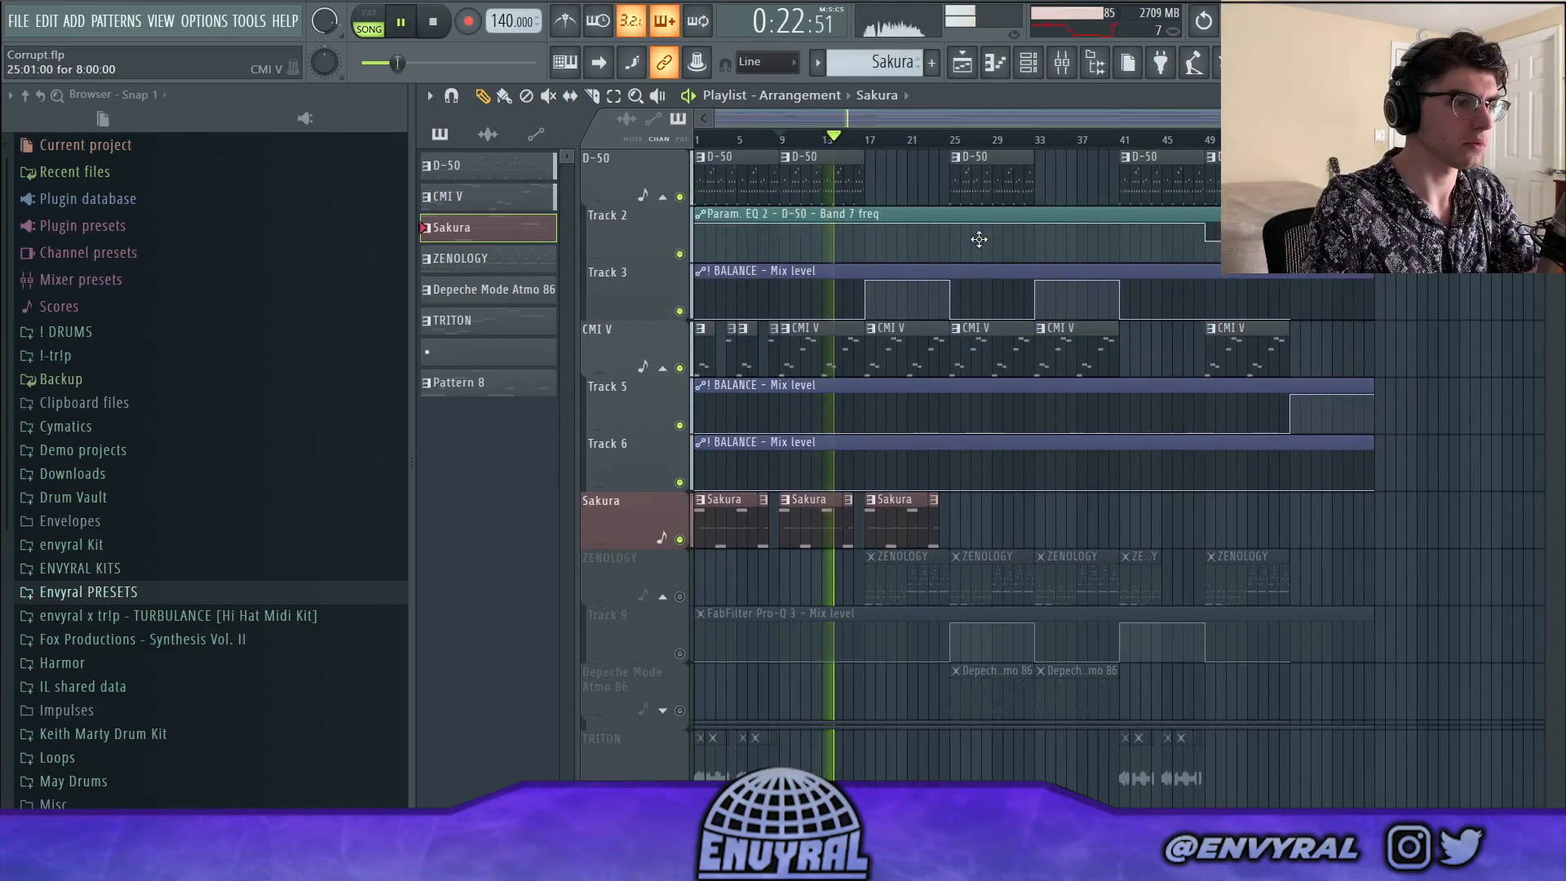
pyautogui.press('space')
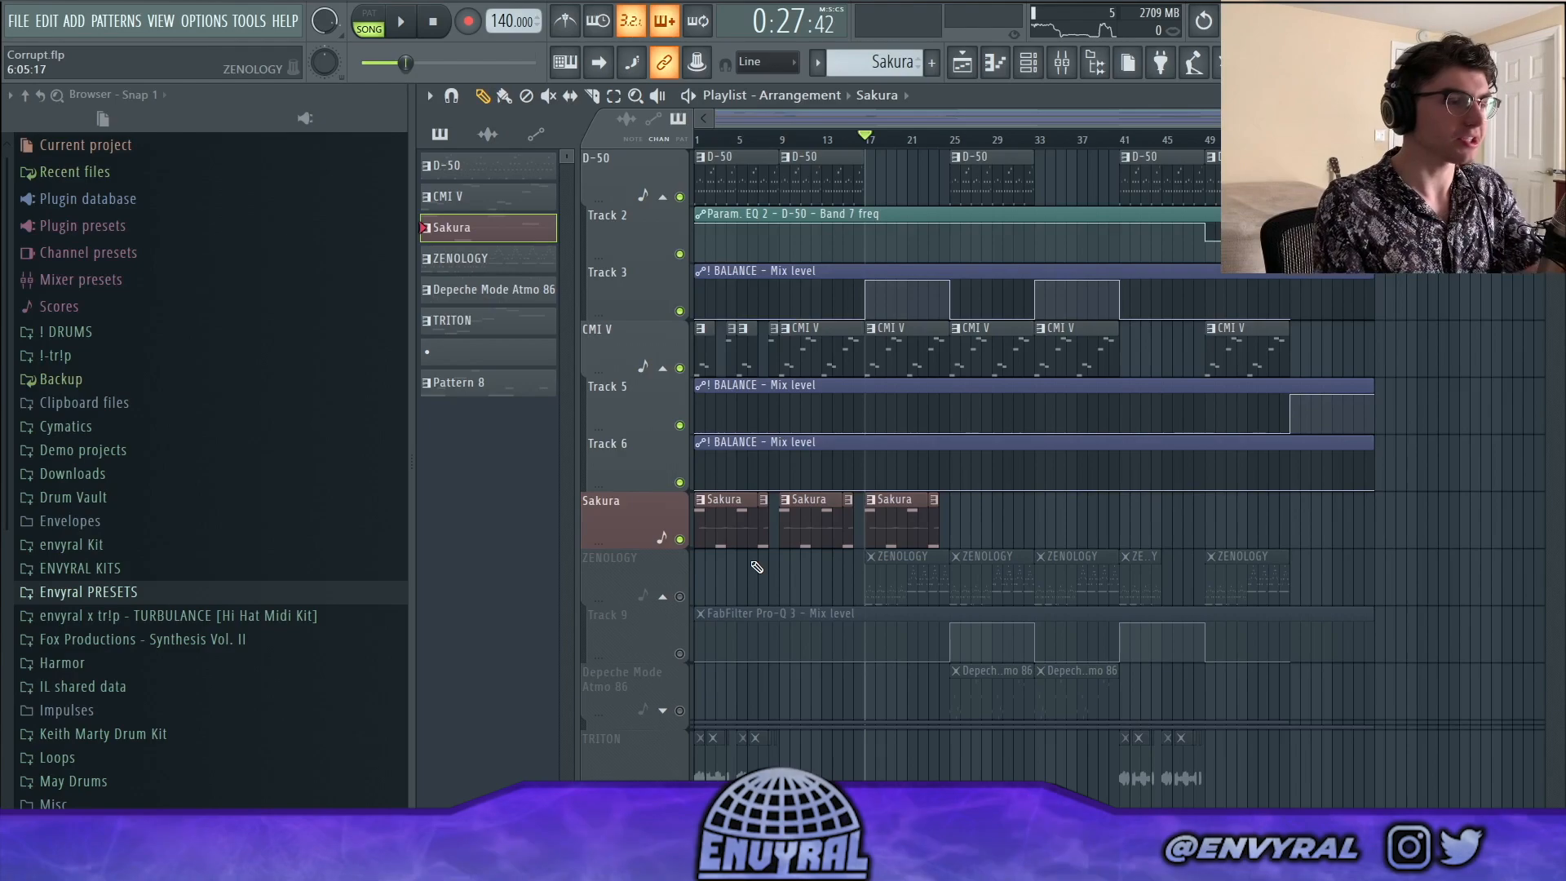
# Unmute the ZENOLOGY track and open its pattern in the piano roll with the whole note range in view
pyautogui.click(680, 597)
pyautogui.doubleClick(928, 582)
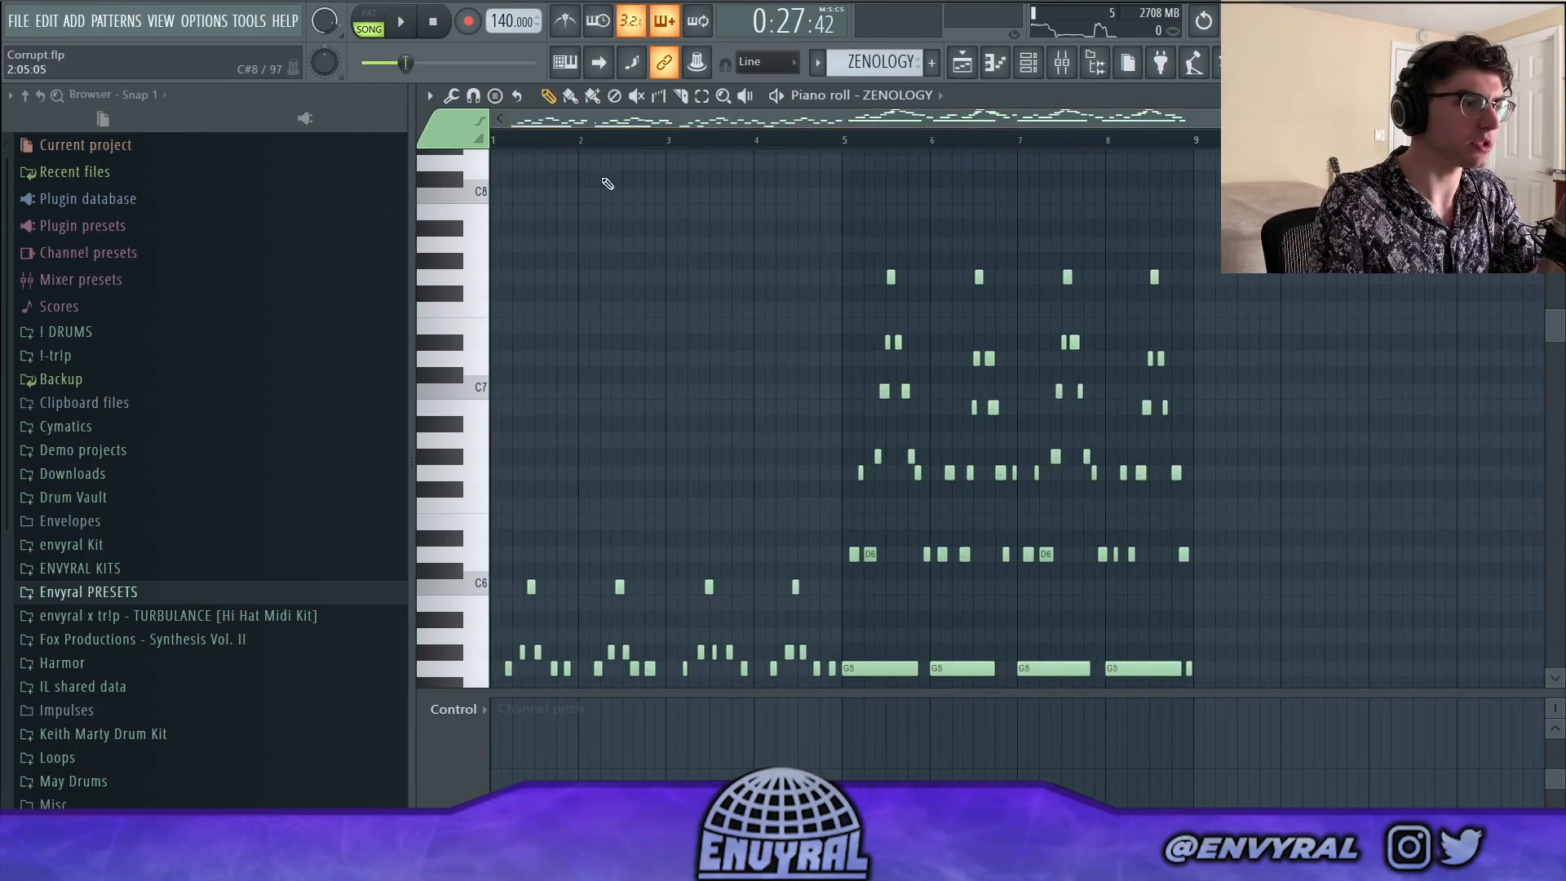
pyautogui.rightClick(716, 696)
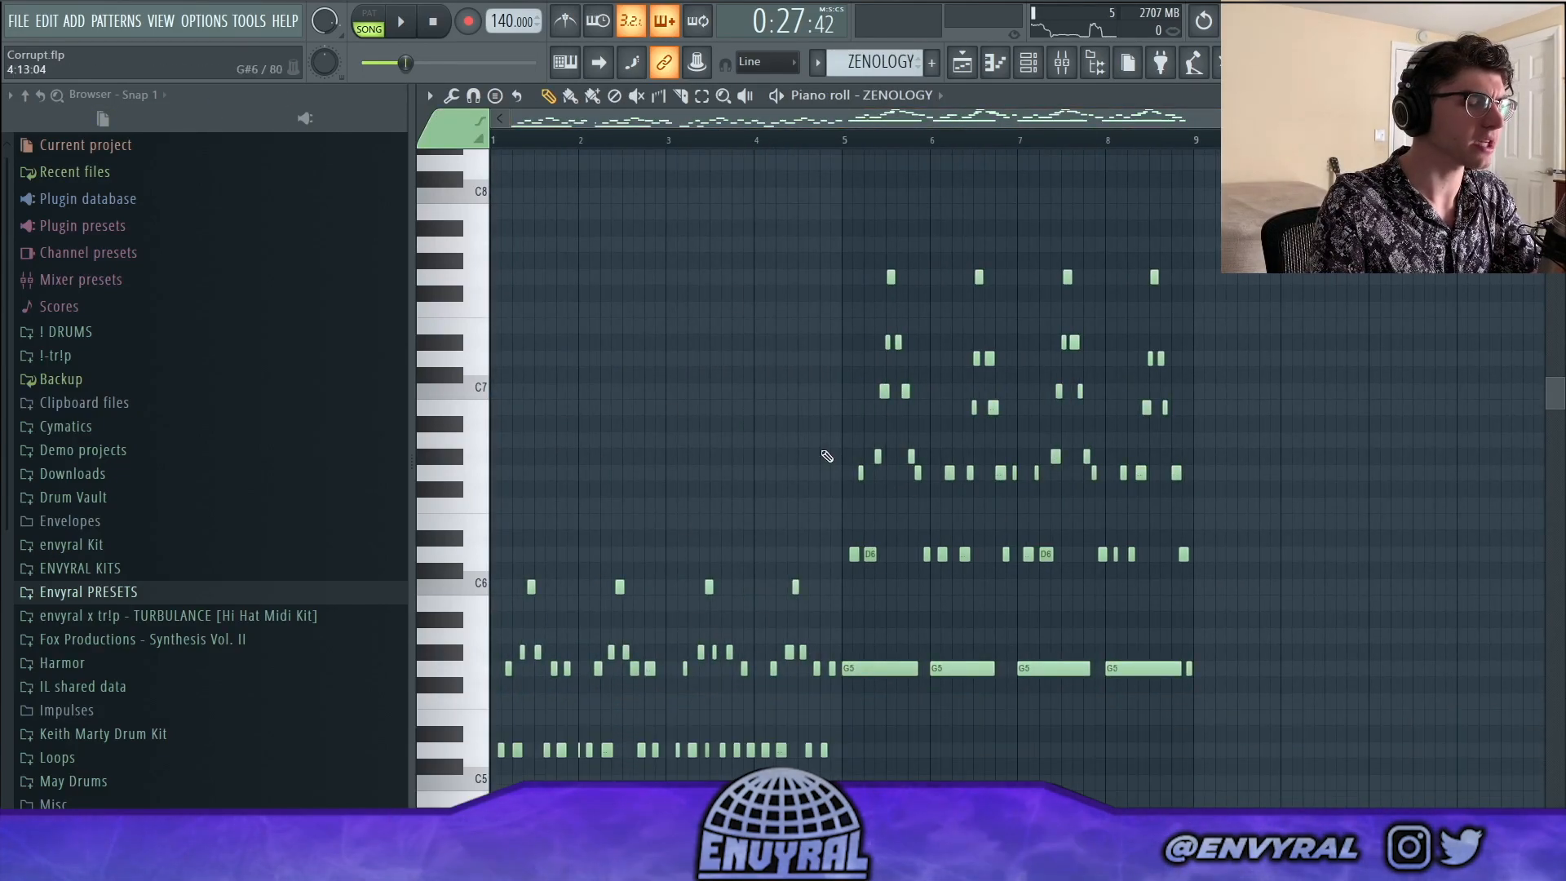
pyautogui.scroll(-3, 829, 461)
pyautogui.scroll(-2, 857, 465)
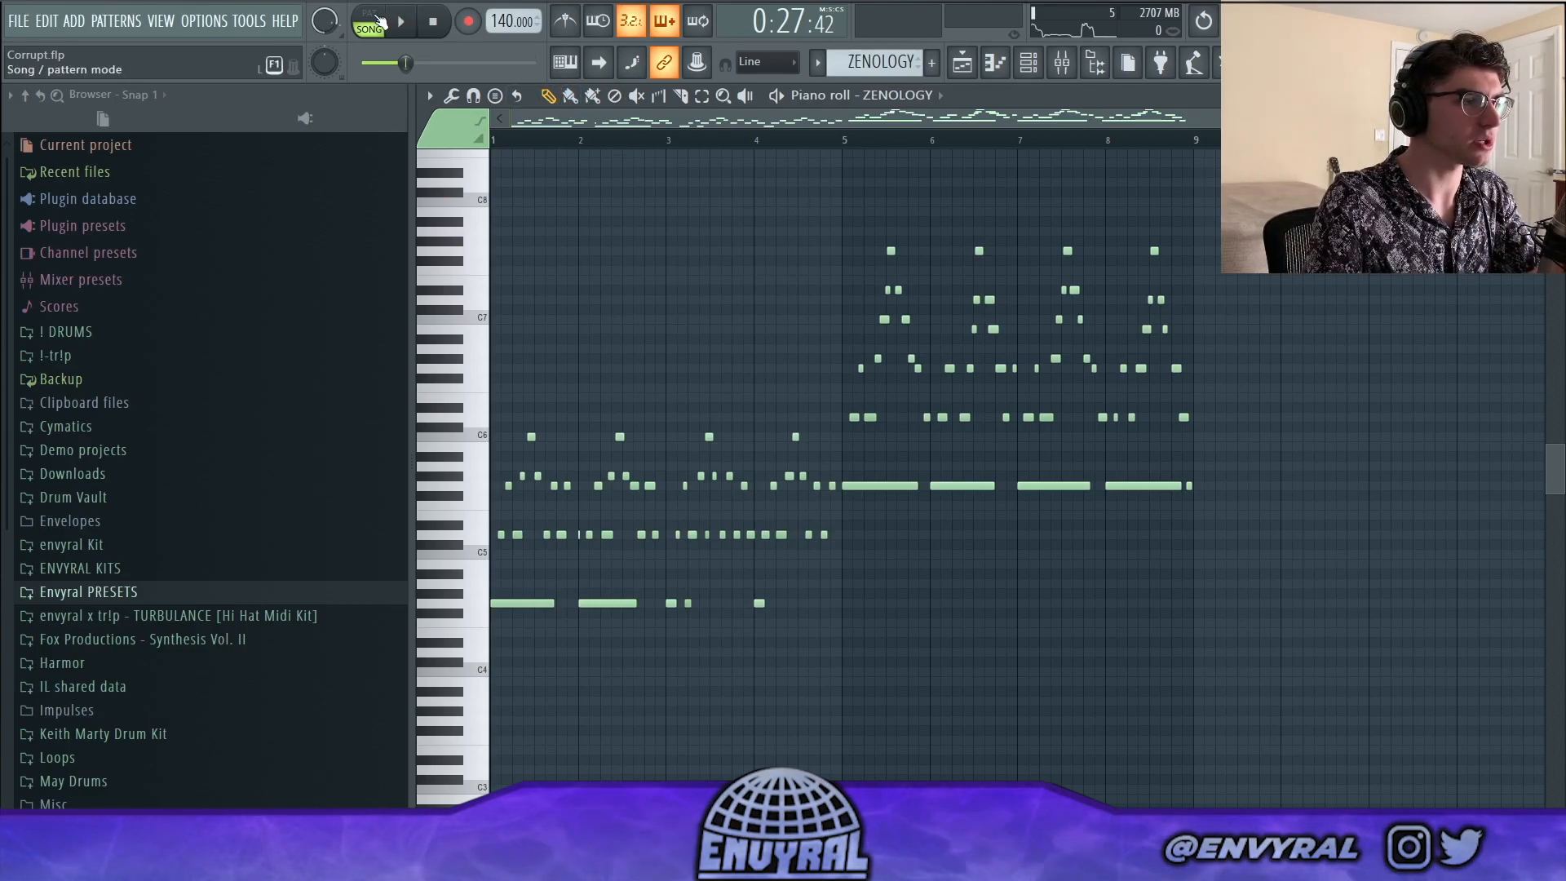
# Play the song from bar 17 while following the ZENOLOGY notes in the piano roll
pyautogui.press('space')
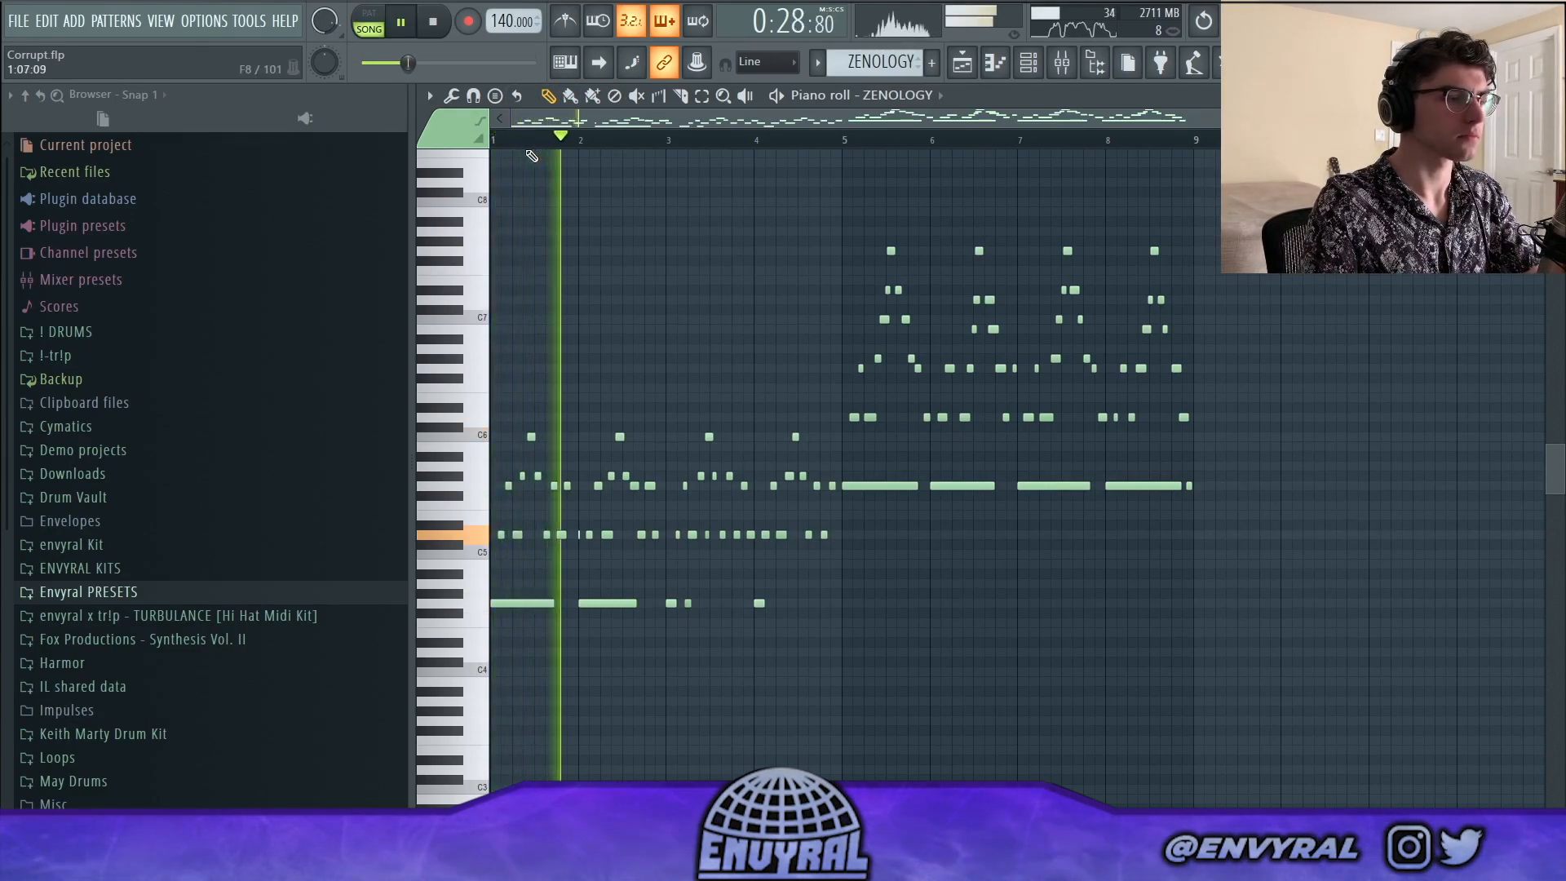
pyautogui.press('space')
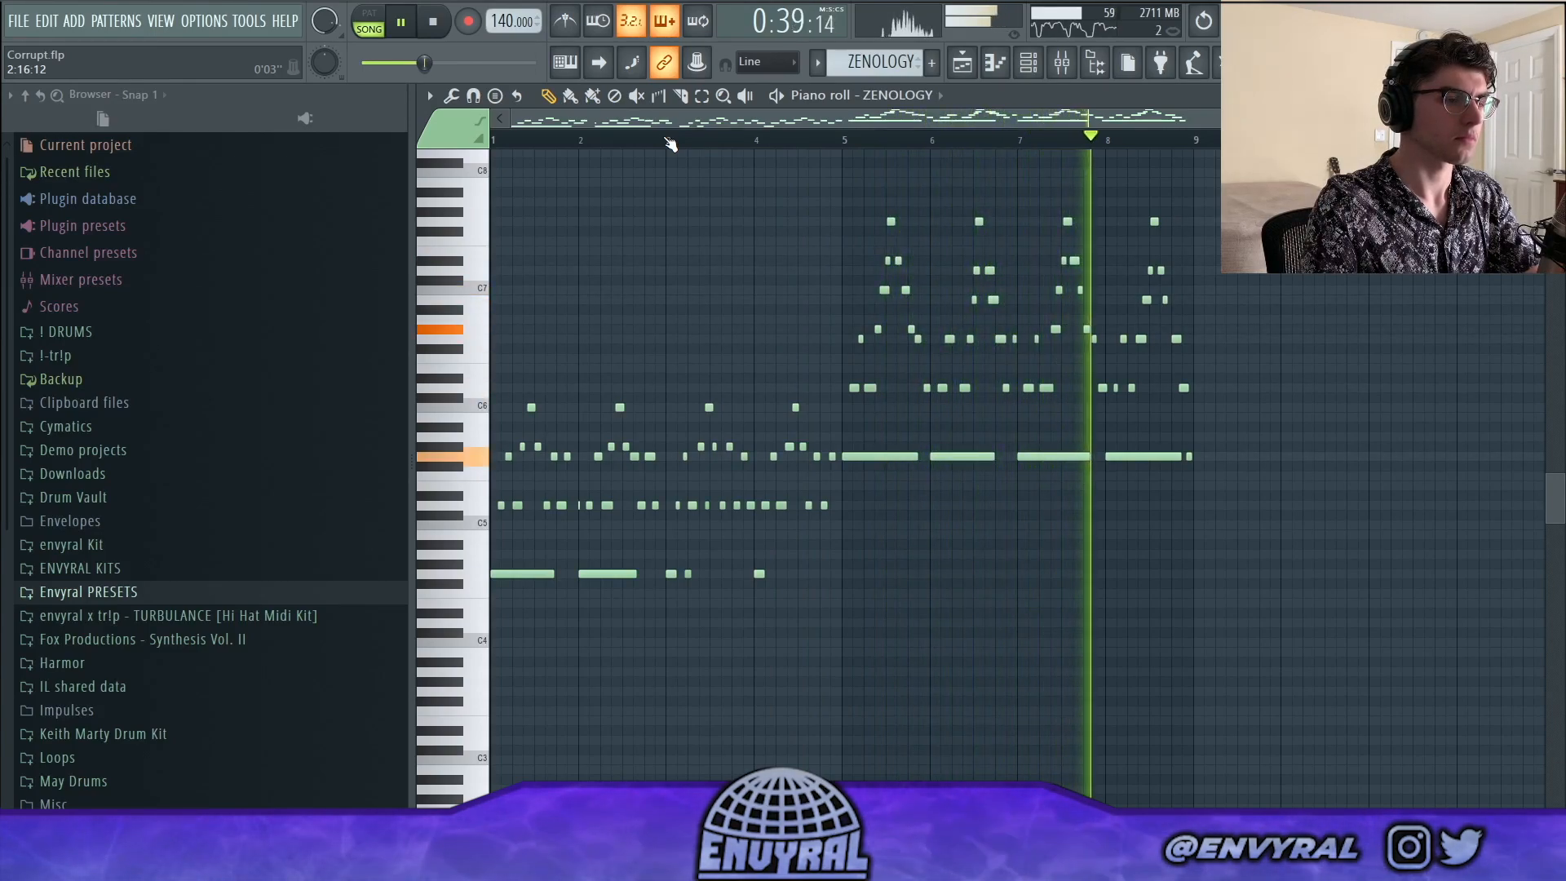
pyautogui.press('space')
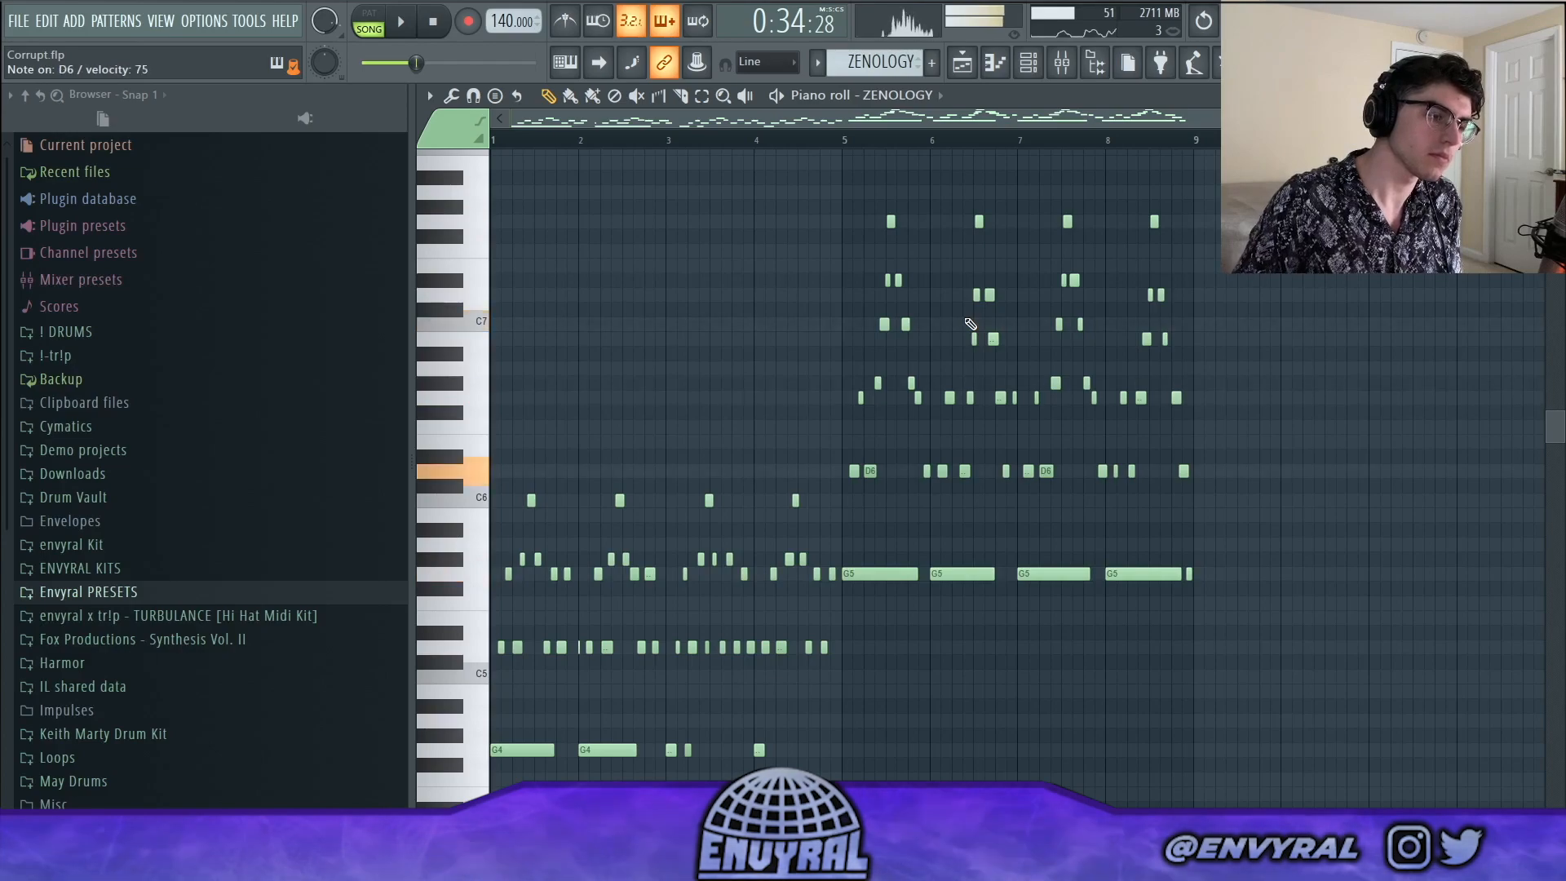
# Check the HalfTime effect on the ZENOLOGY mixer track, then play the arrangement from bar 17 in the playlist
pyautogui.press('F9')
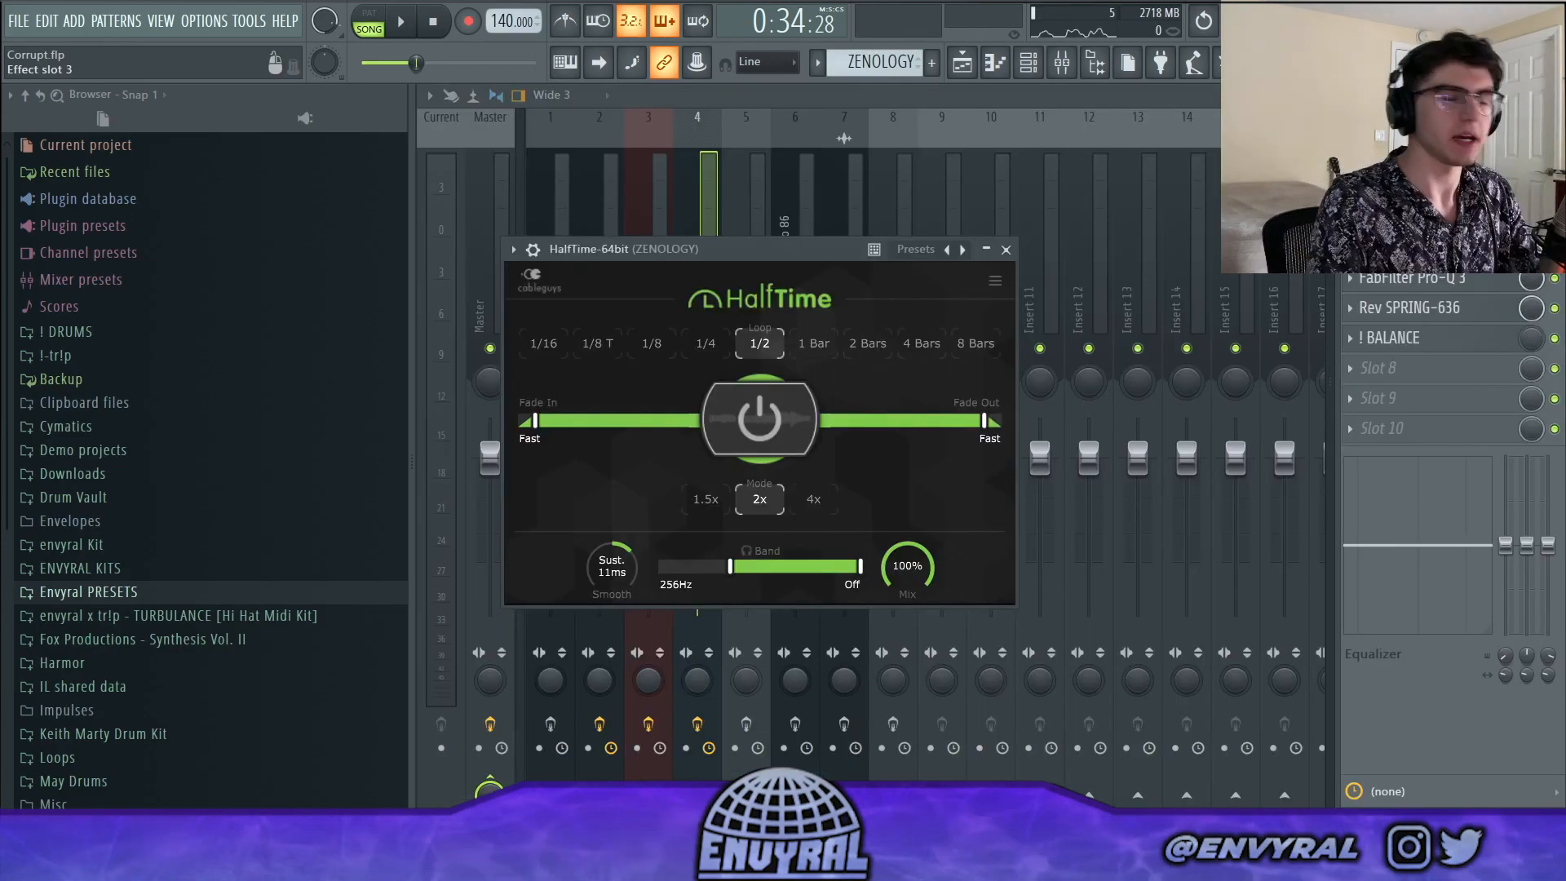
pyautogui.click(963, 62)
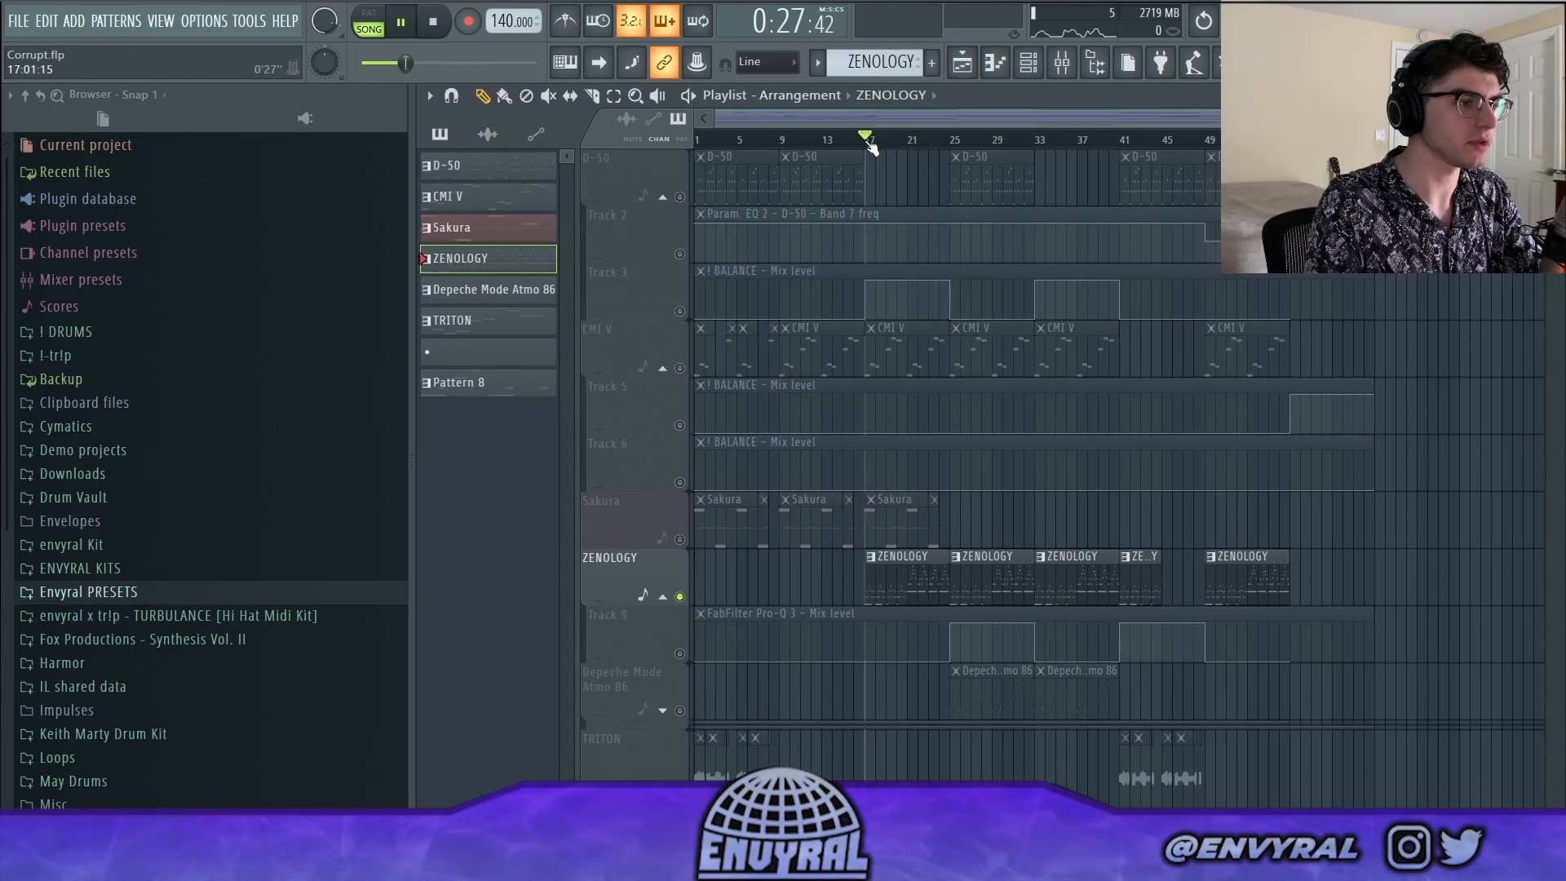
pyautogui.press('space')
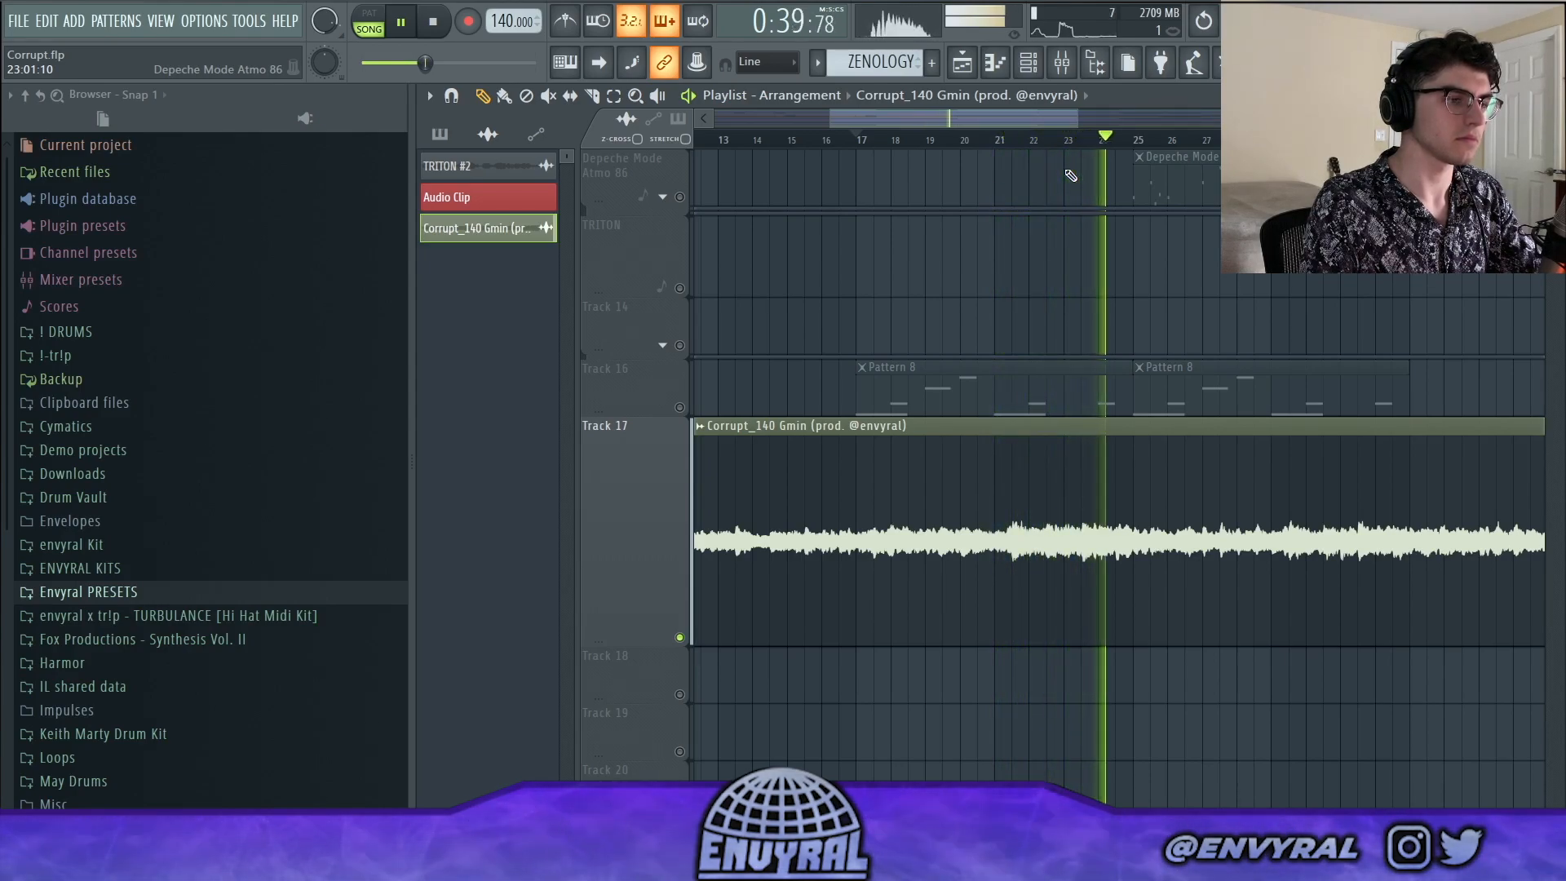
pyautogui.press('space')
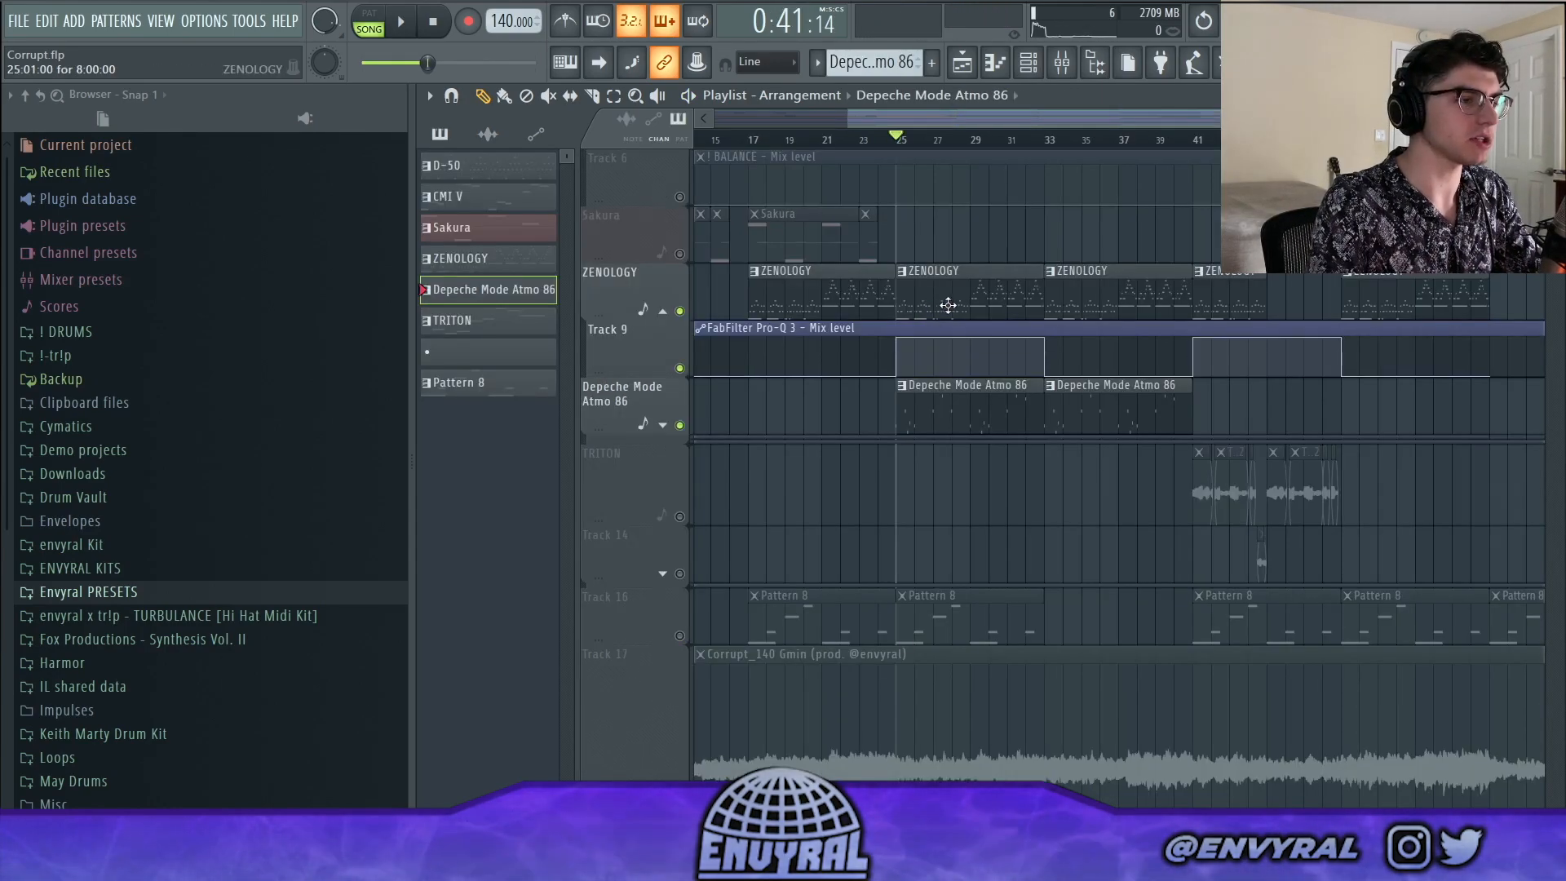
# Open the Depeche Mode Atmo 86 pattern in the piano roll and look through its Ogun instrument's preset list, keeping the current preset
pyautogui.doubleClick(933, 412)
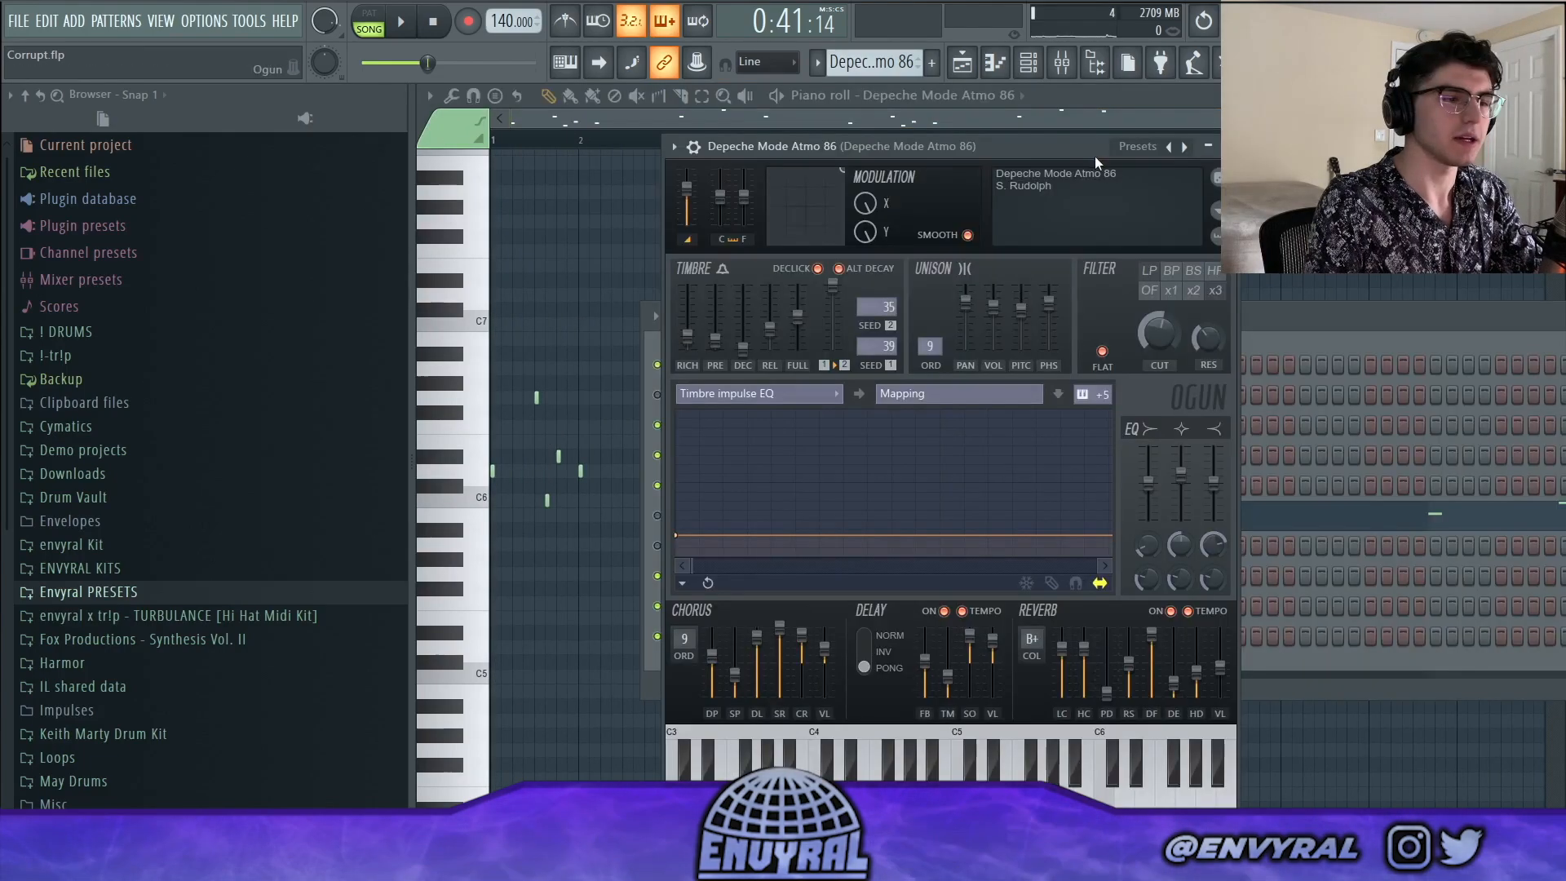
pyautogui.click(1139, 147)
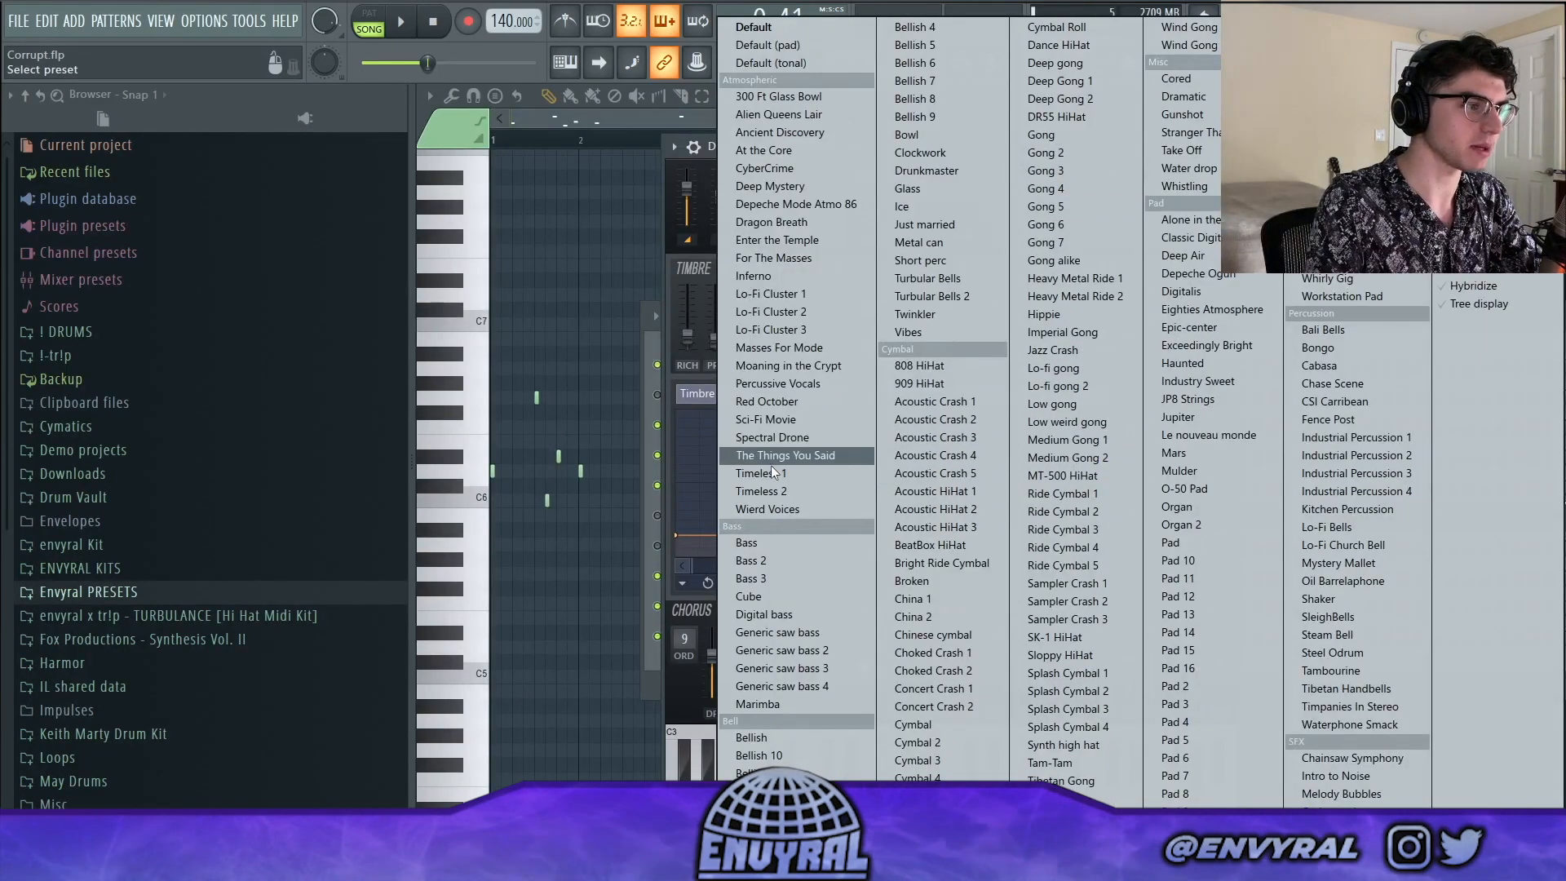
pyautogui.click(621, 214)
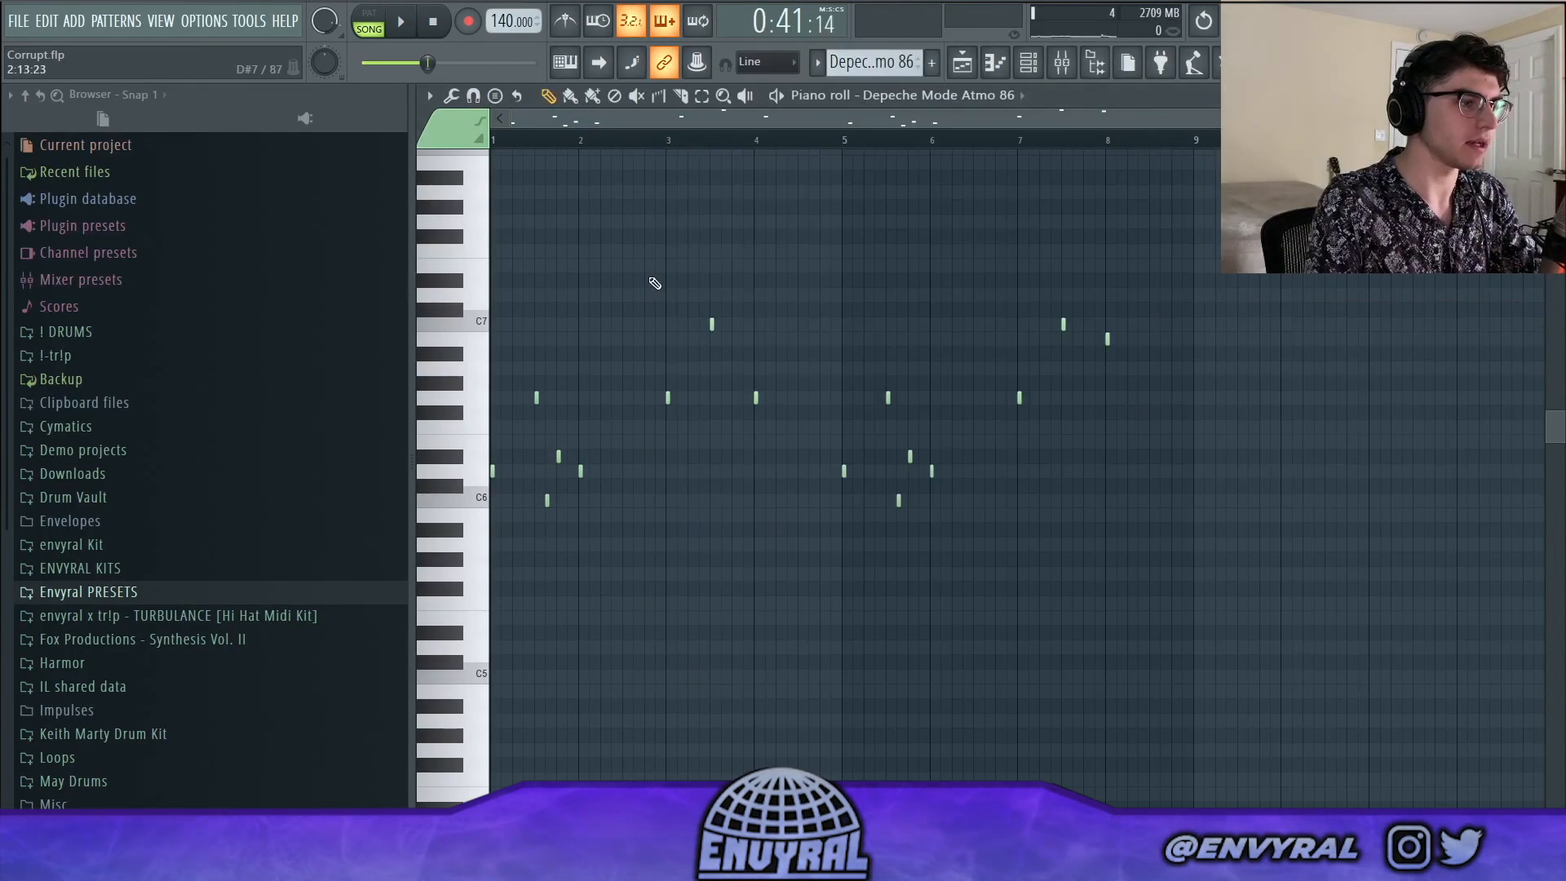
# Play the song from bar 25 while following the Depeche Mode Atmo 86 notes, and return to the playlist with playback stopped
pyautogui.click(403, 24)
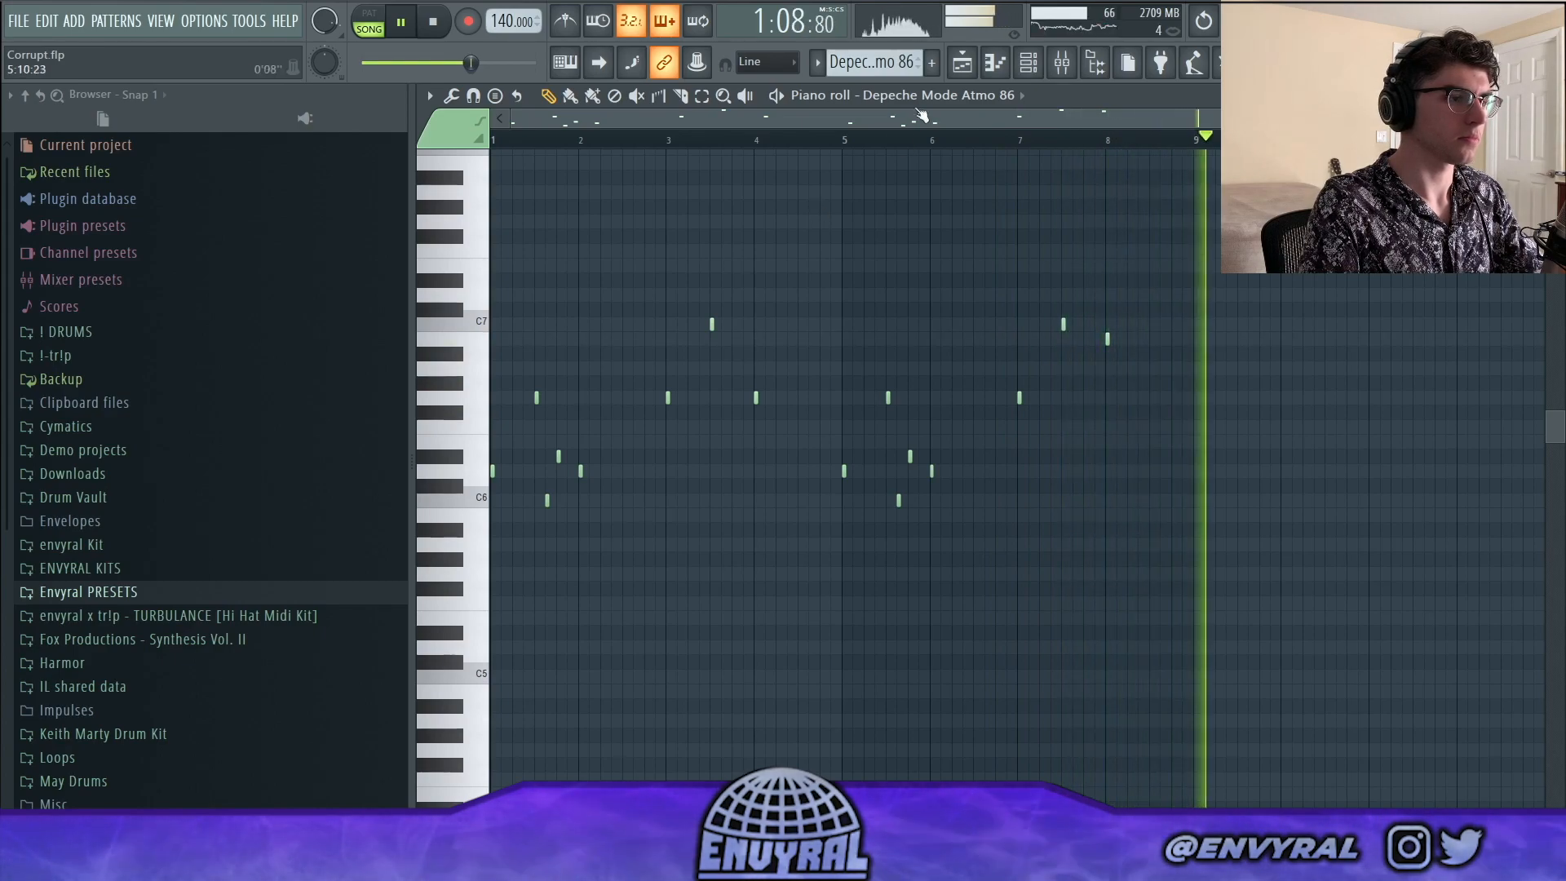
pyautogui.press('F5')
pyautogui.press('space')
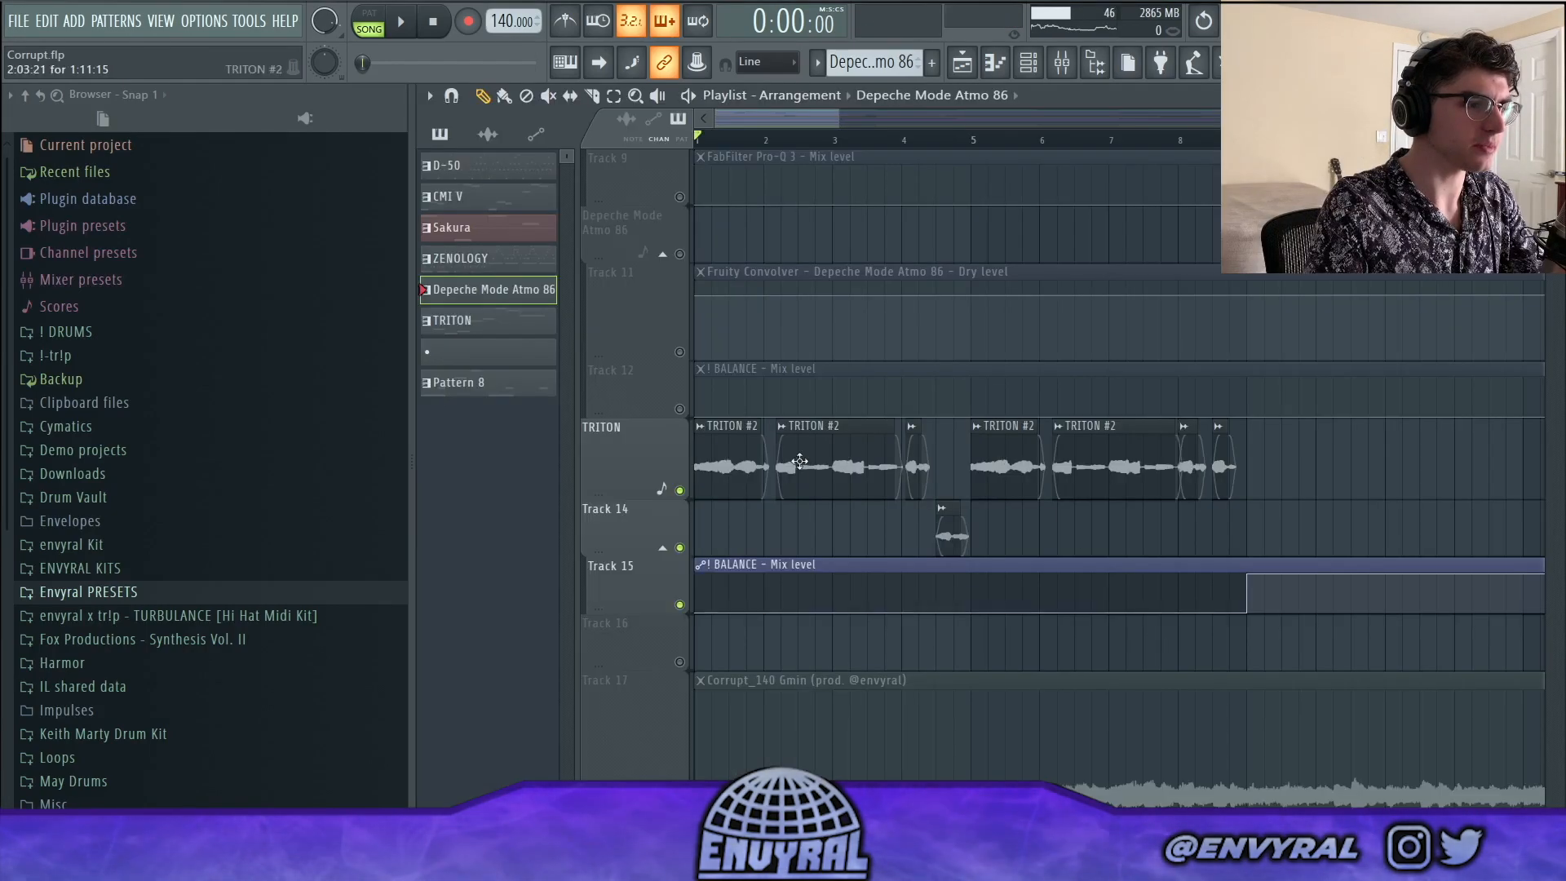
# Play the soloed TRITON audio clips from bar 1, and play the Corrupt_140 Gmin audio on Track 17 from the start before stopping playback
pyautogui.click(401, 22)
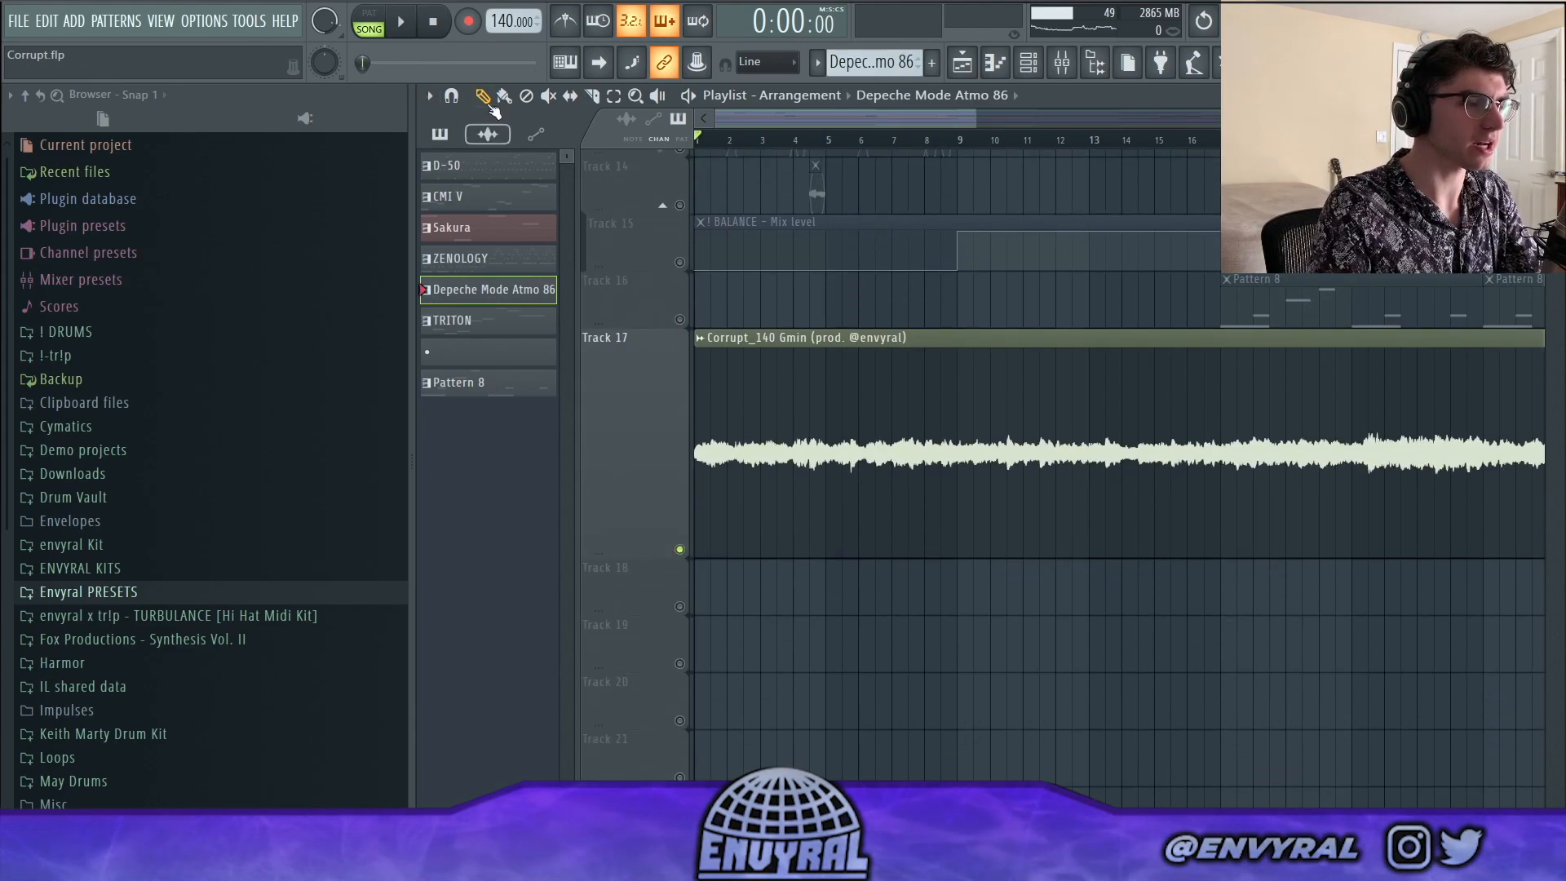
pyautogui.click(403, 22)
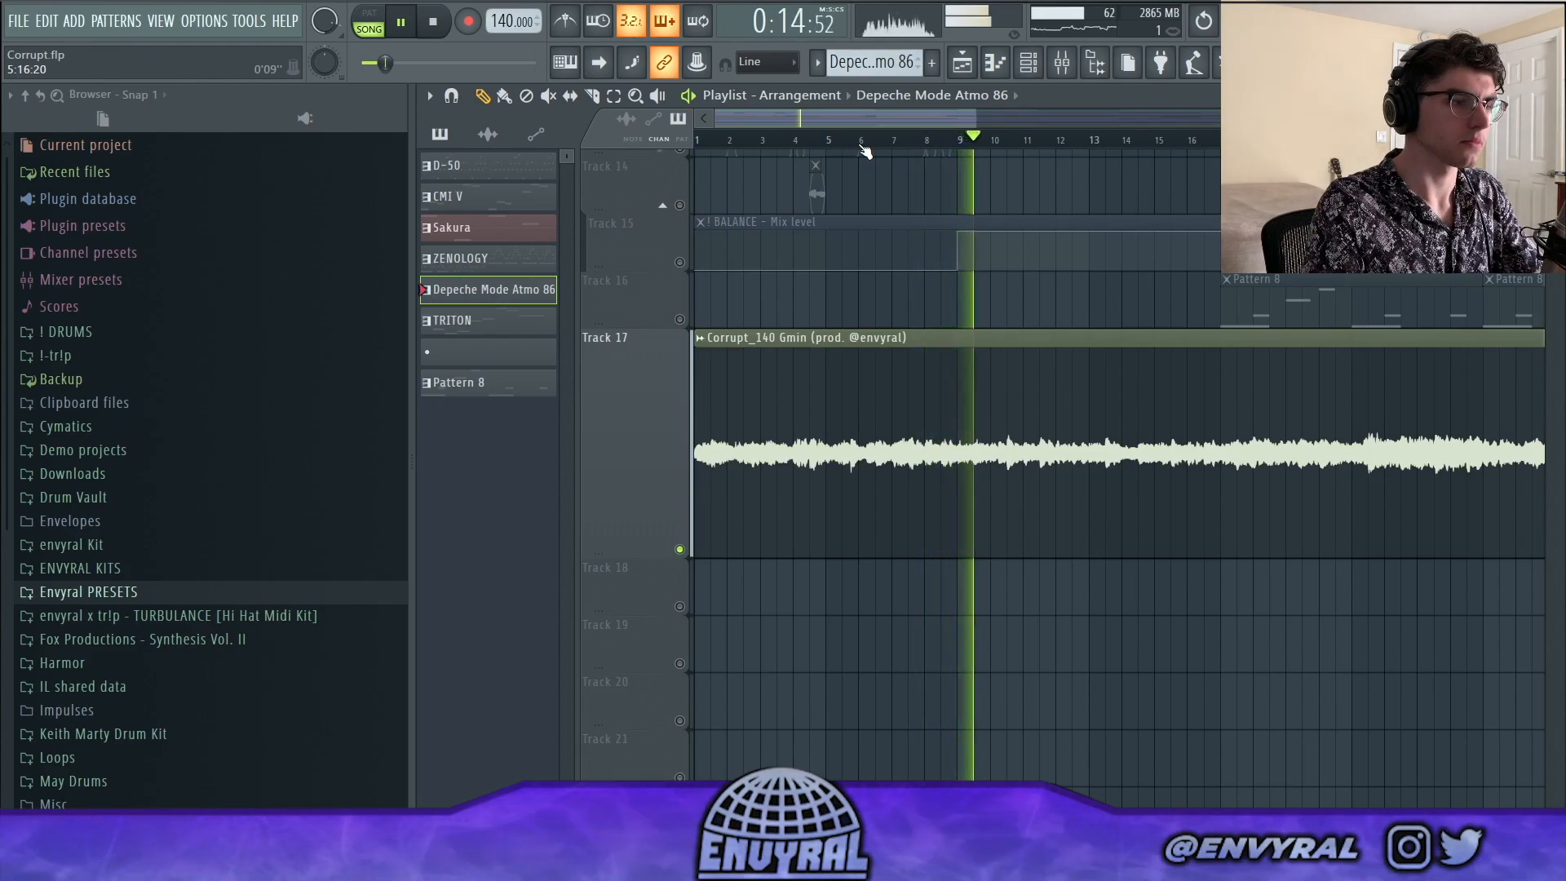
pyautogui.press('space')
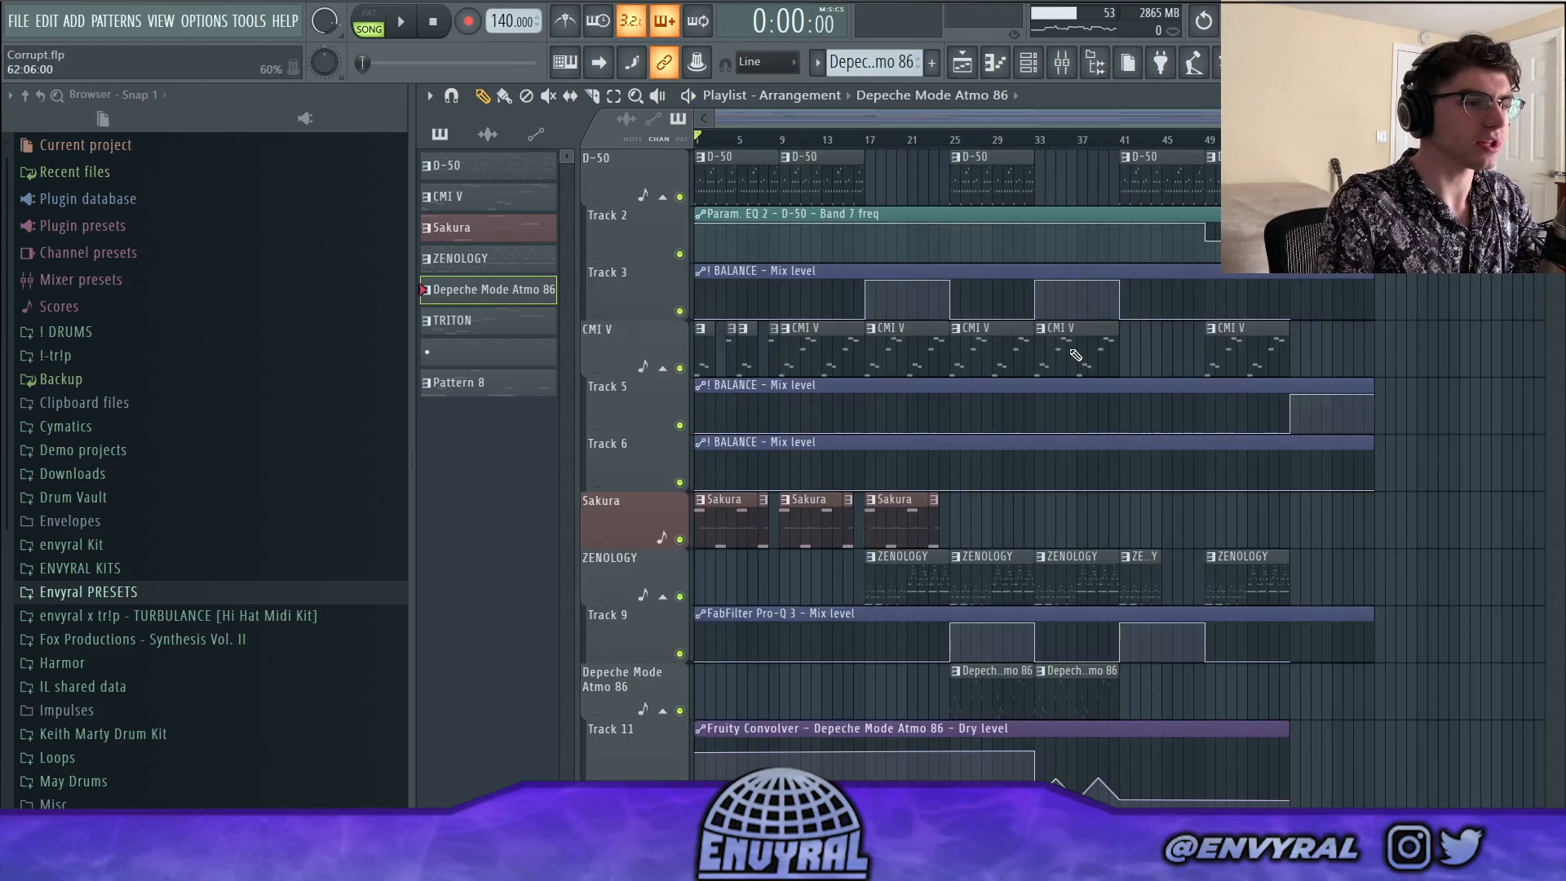